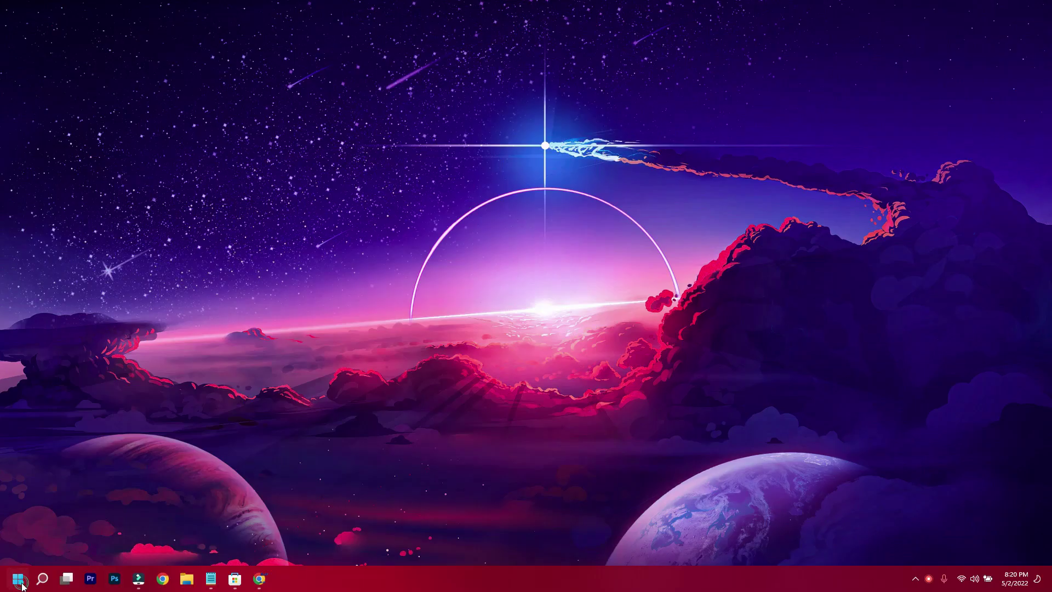
Step: Launch Microsoft Store from Start and search for RoundedTB
left_click(17, 579)
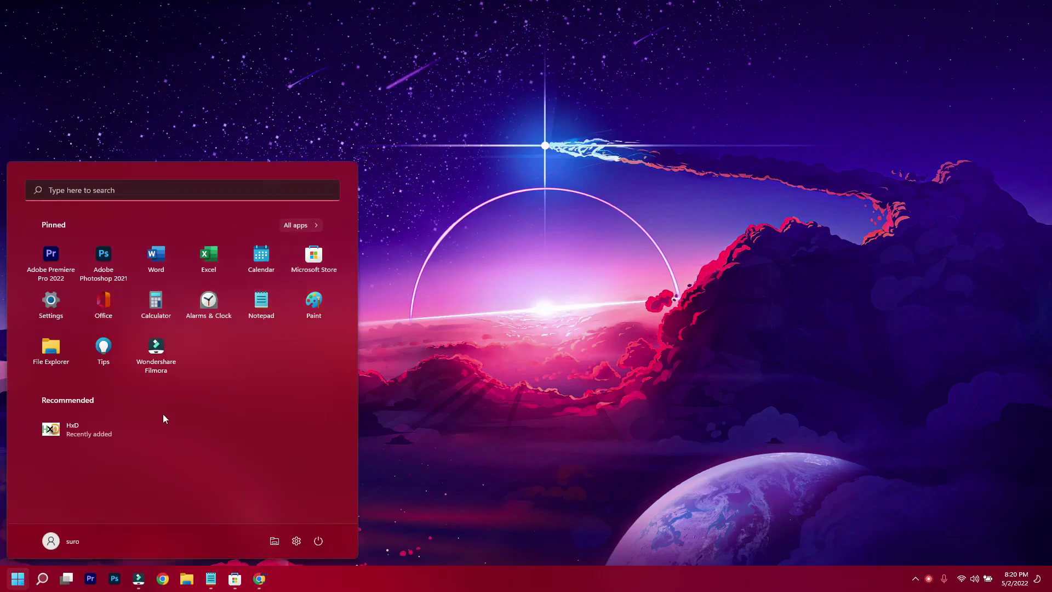
left_click(319, 255)
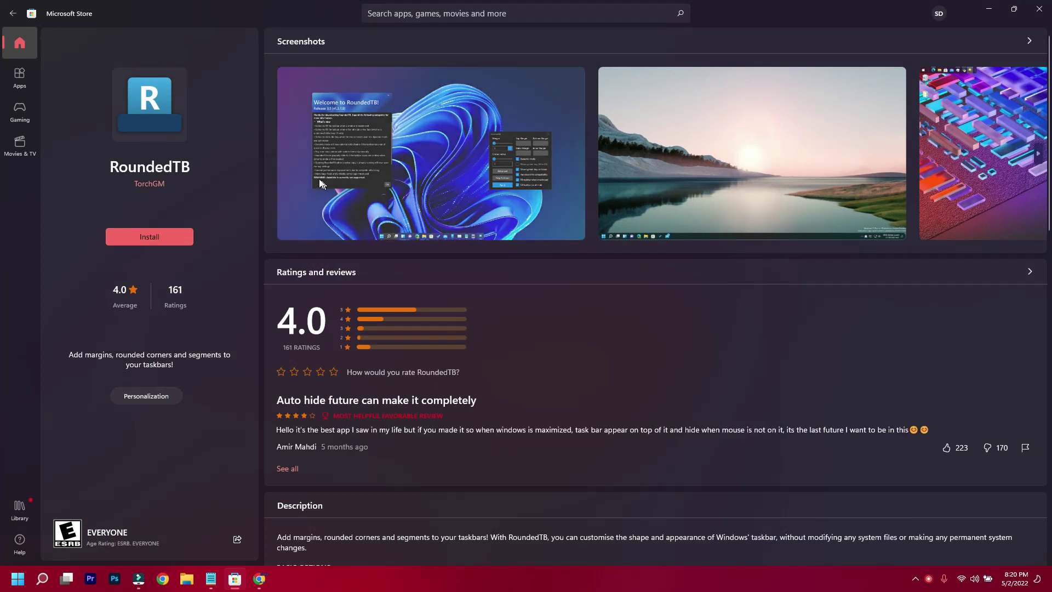
left_click(149, 238)
right_click(387, 13)
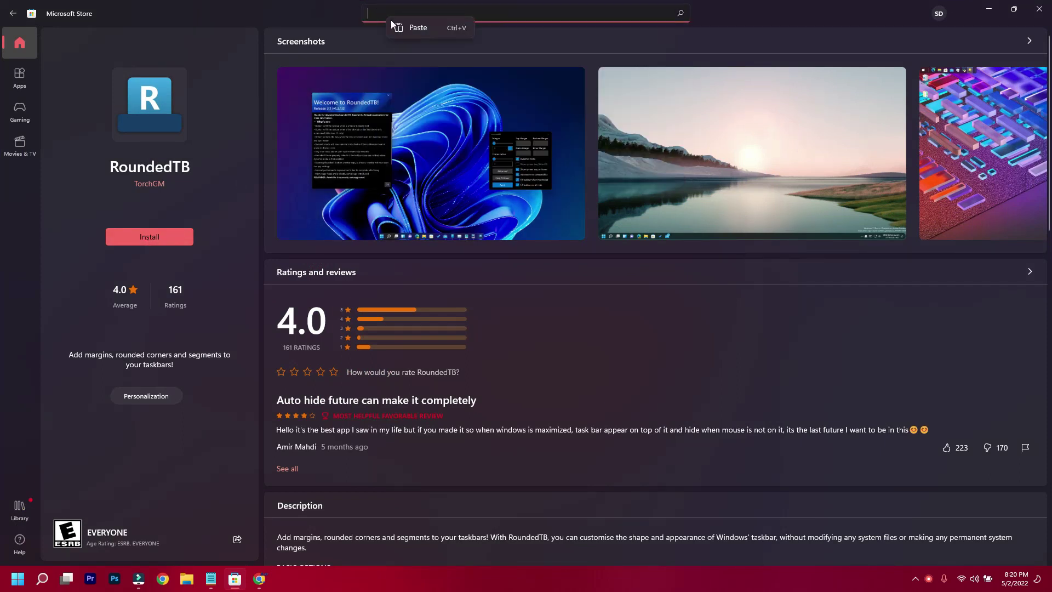
left_click(410, 27)
left_click(680, 13)
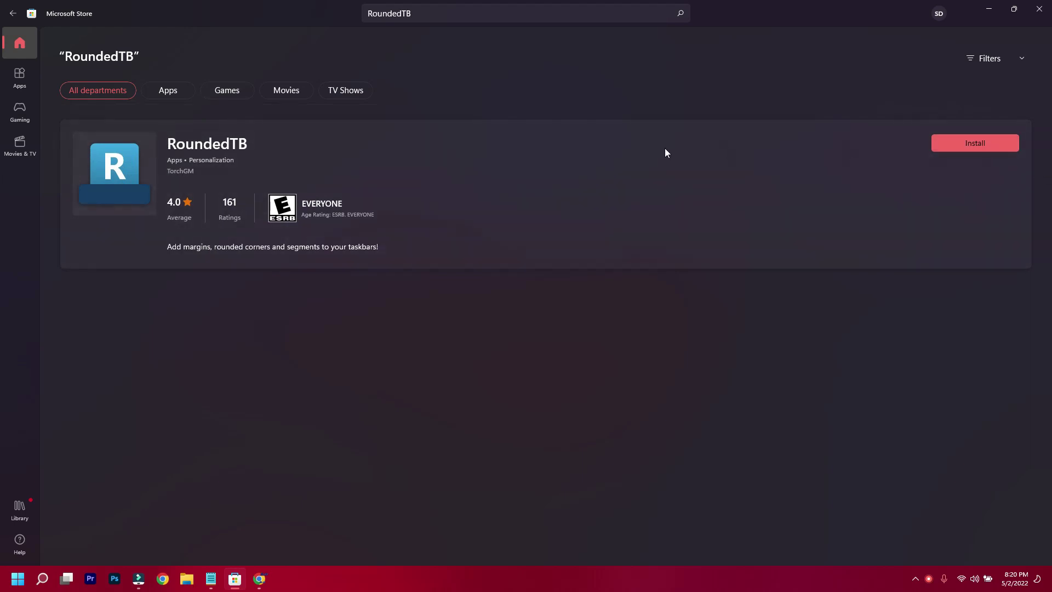
Step: Install RoundedTB from its app page, then install WinDynamicDesktop
left_click(618, 157)
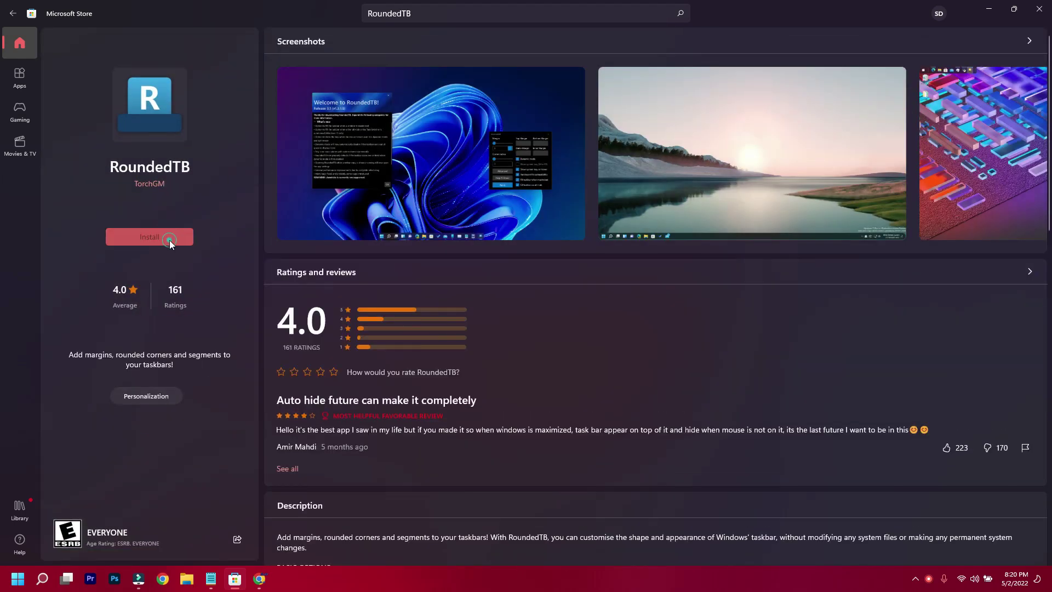
left_click(169, 240)
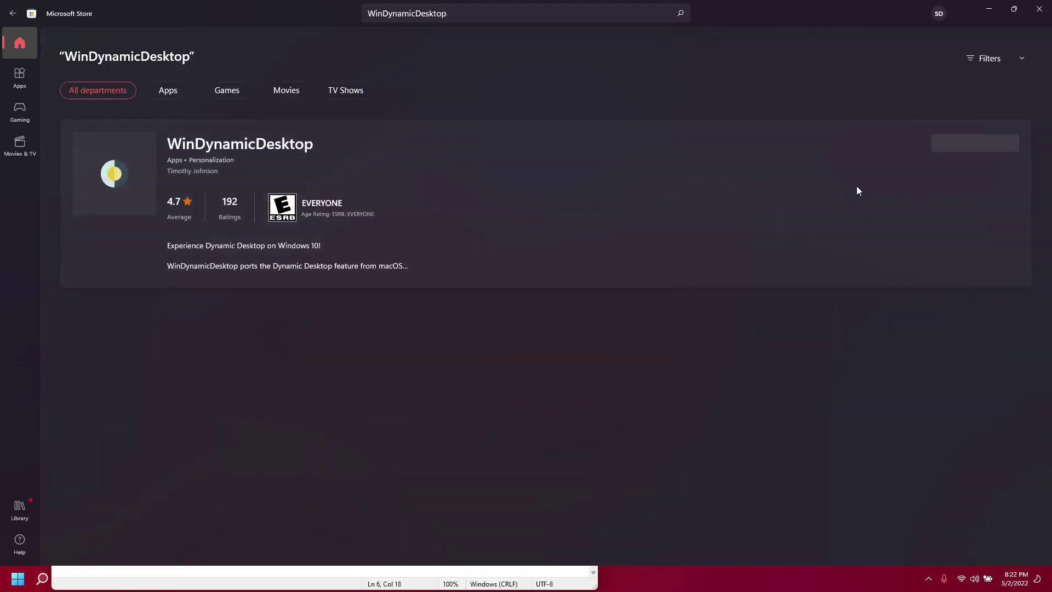
left_click(967, 144)
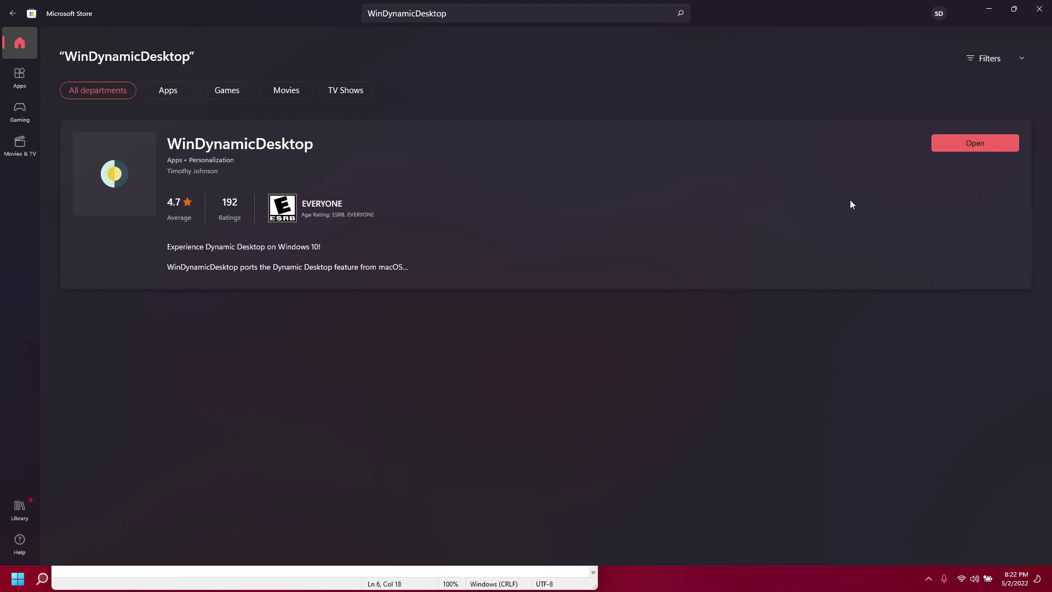
Step: Search BeWidgets in the Store, install it, and close the Store window
left_click(395, 13)
right_click(386, 17)
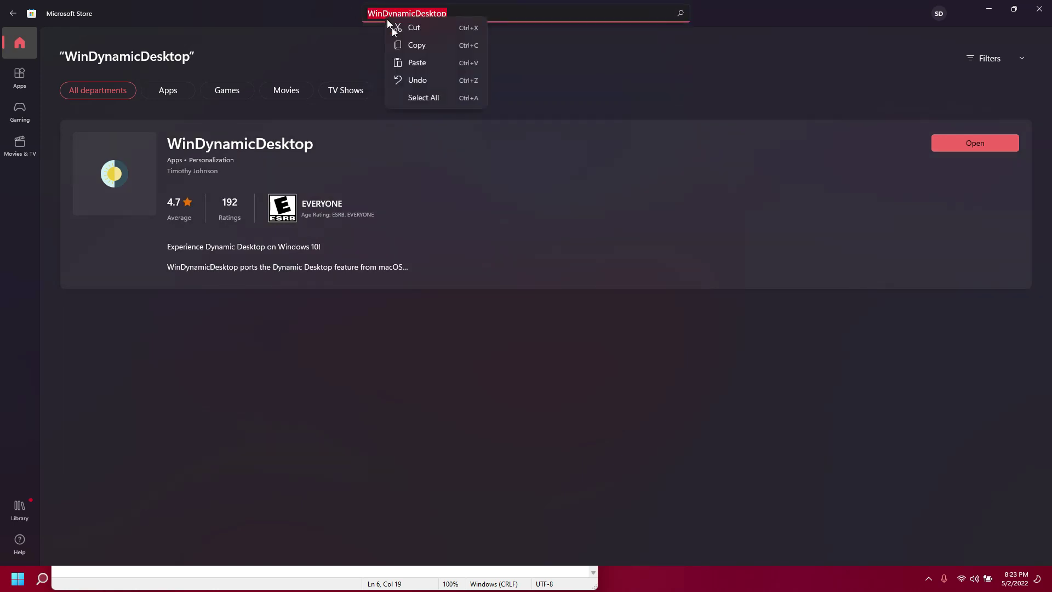
left_click(408, 63)
key("Return")
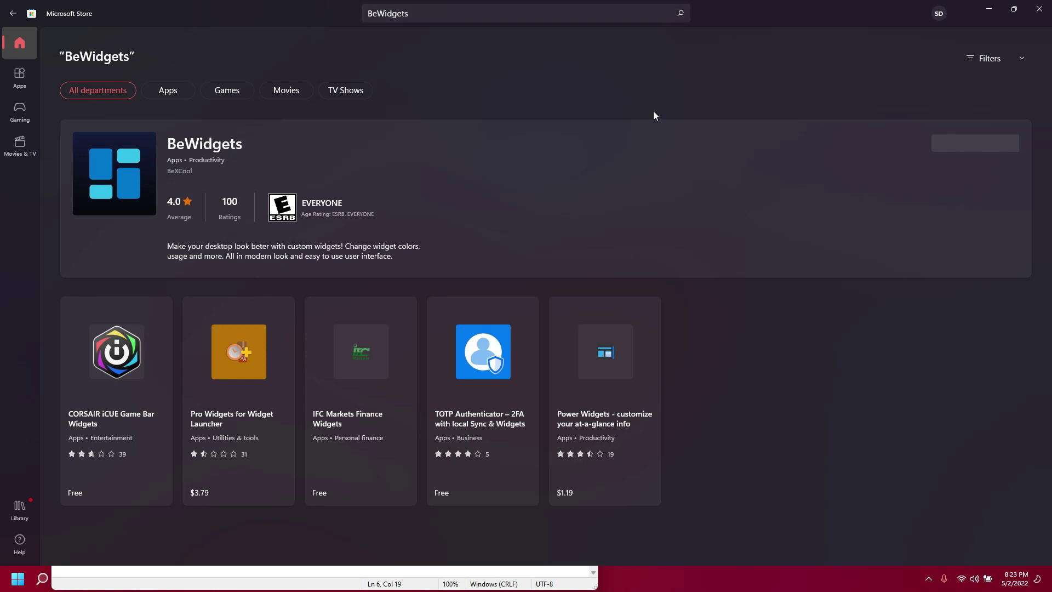
left_click(959, 142)
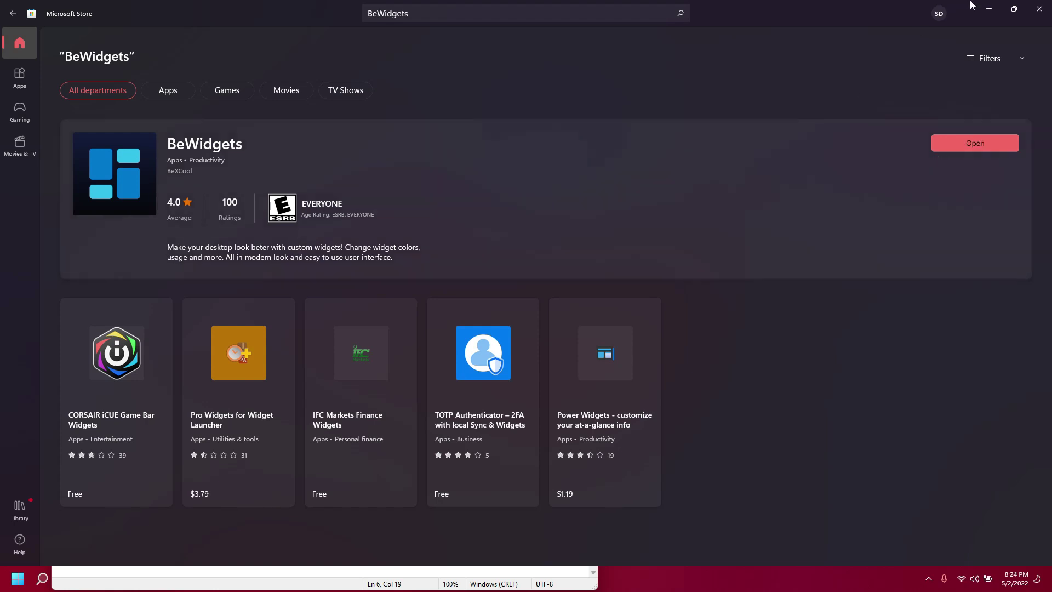
left_click(988, 8)
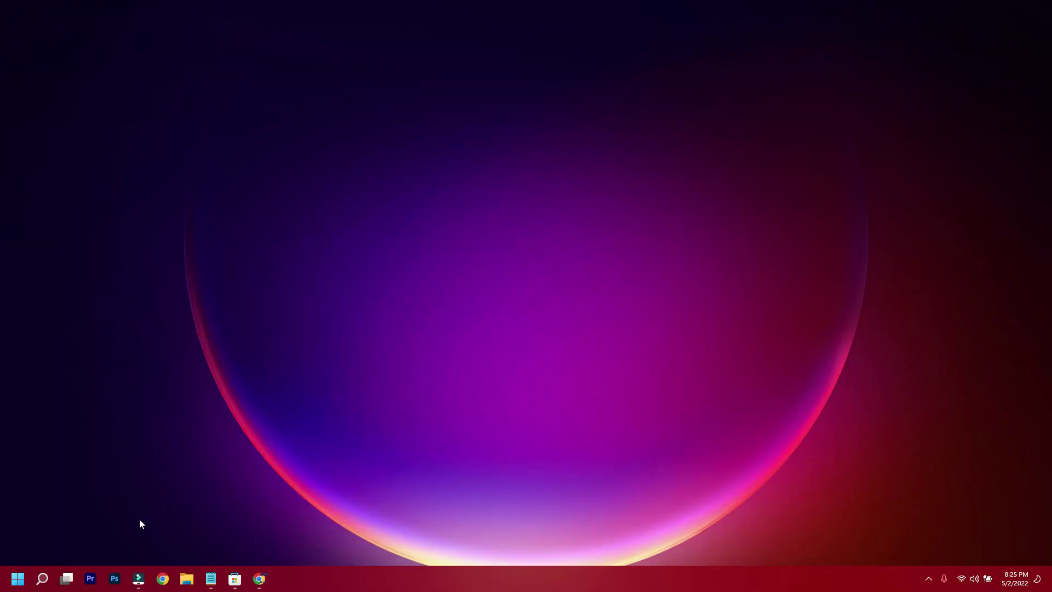
Step: Set Taskbar alignment to Center under Taskbar behaviors and close Settings
key("super")
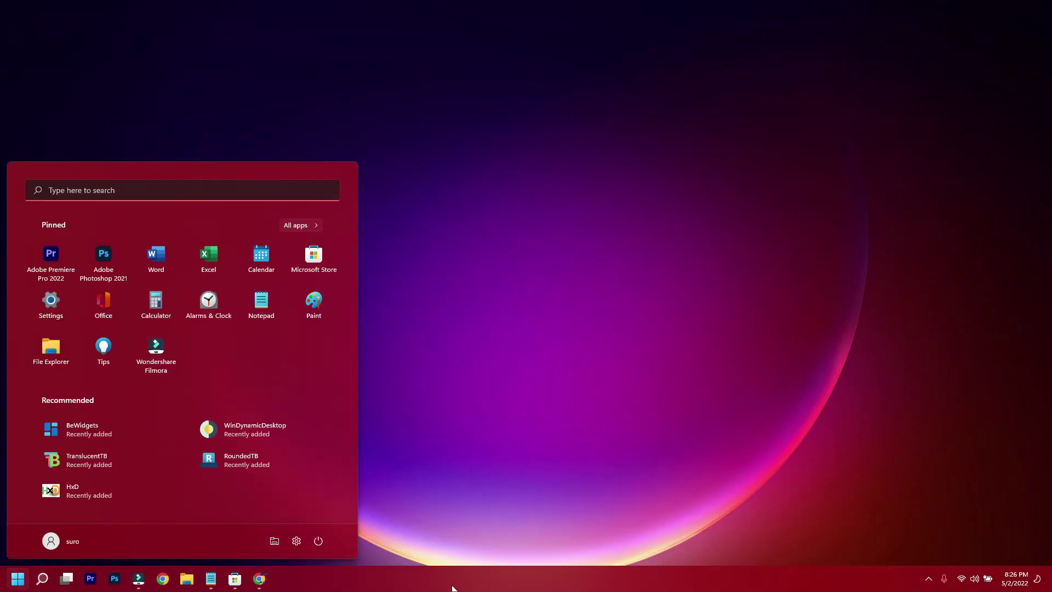
right_click(452, 587)
left_click(475, 554)
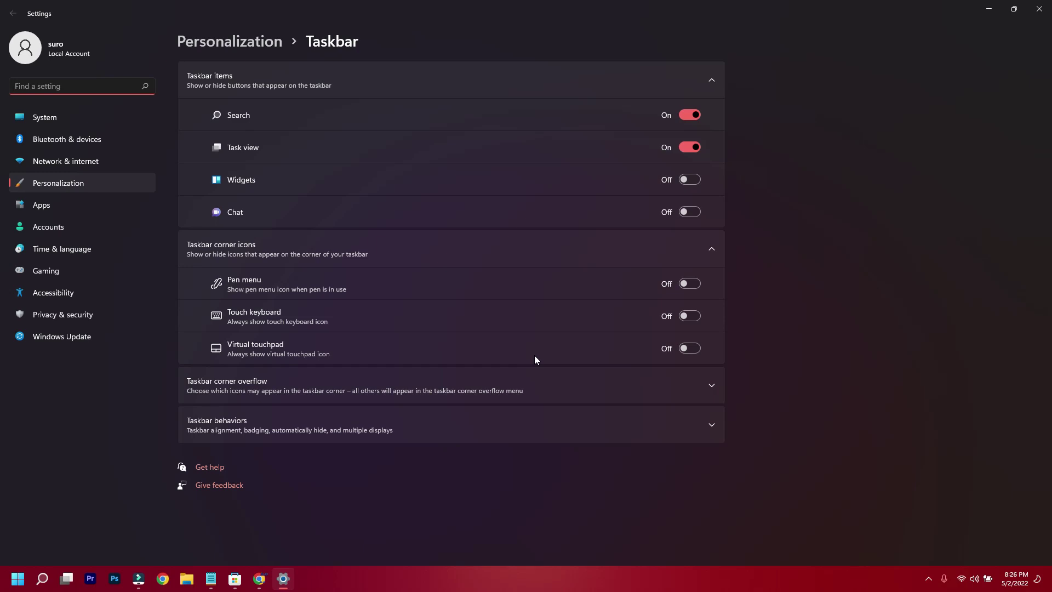
left_click(643, 419)
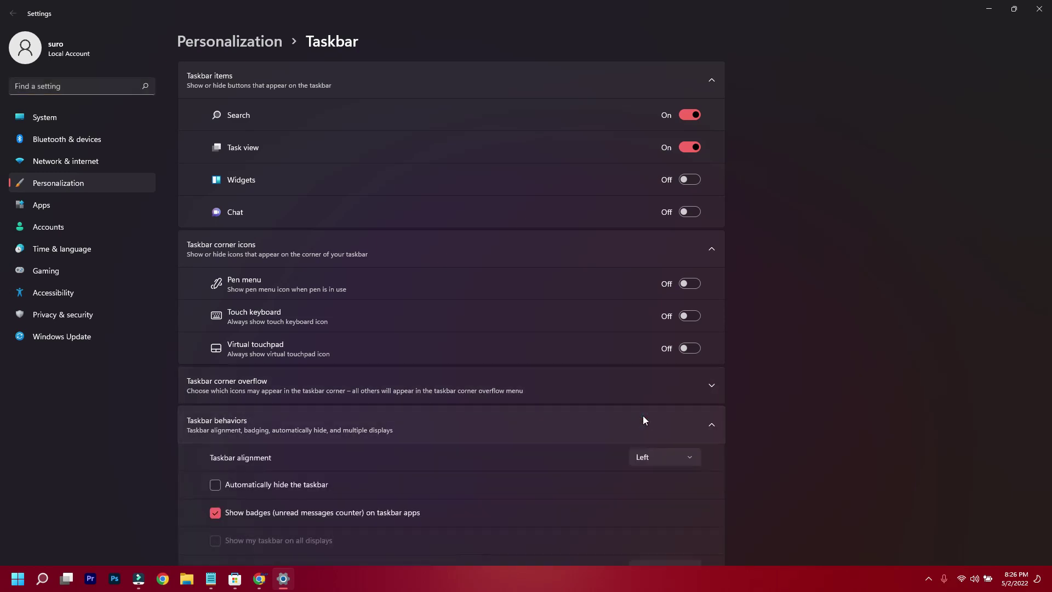
scroll(567, 467, "down", 1)
scroll(565, 465, "down", 3)
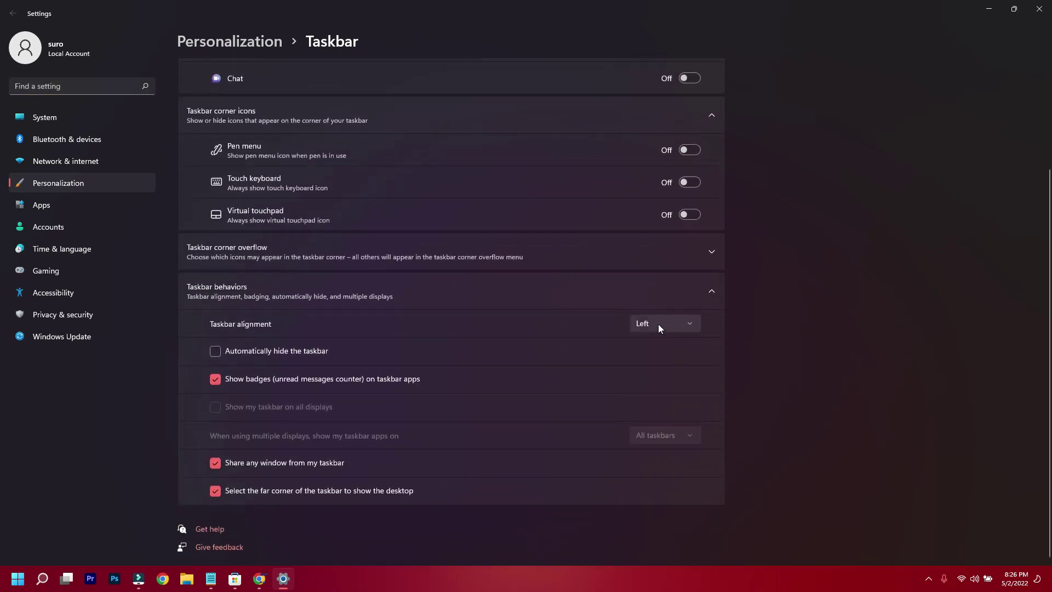
left_click(659, 323)
left_click(655, 344)
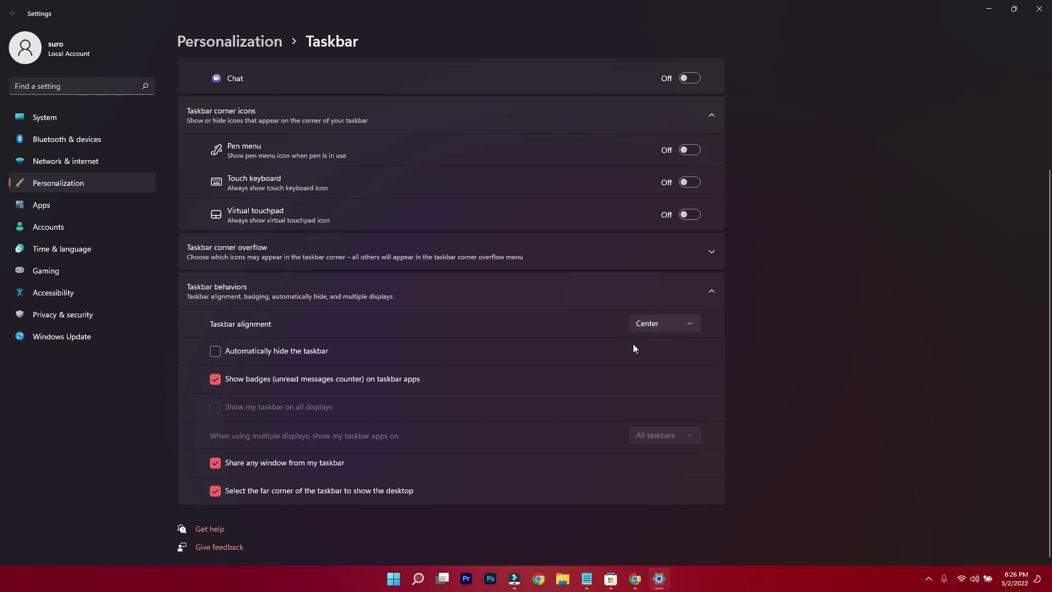
scroll(632, 345, "up", 3)
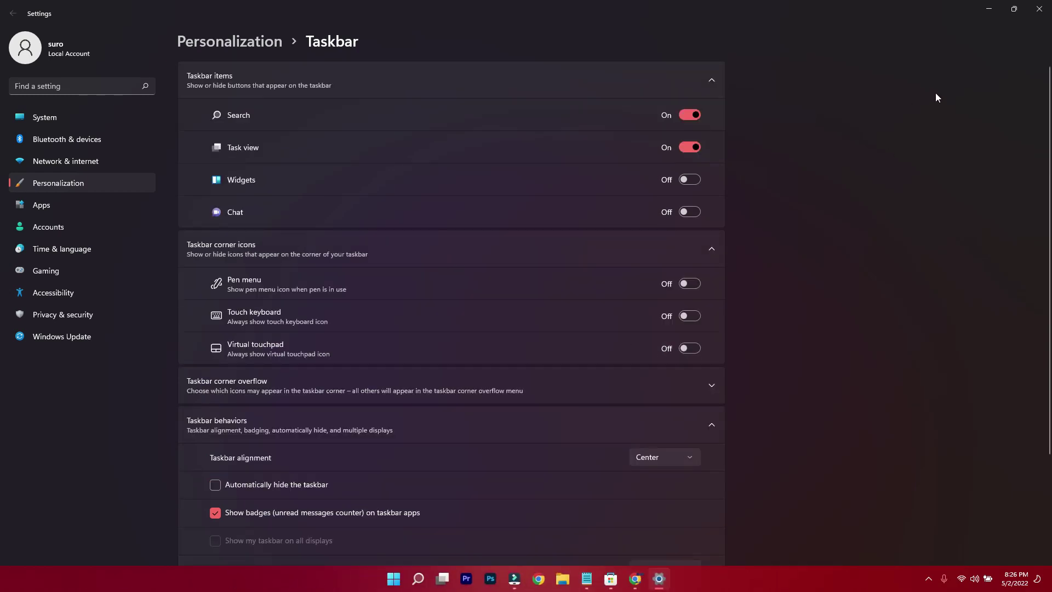
left_click(1037, 14)
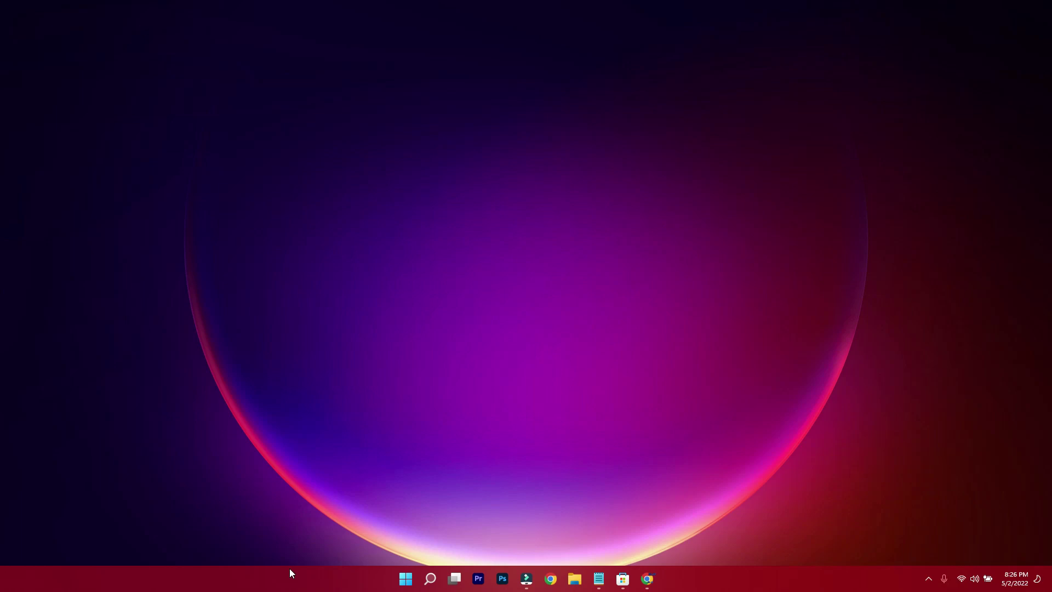
Step: Launch RoundedTB, dismiss its welcome notes and show the advanced options
left_click(405, 579)
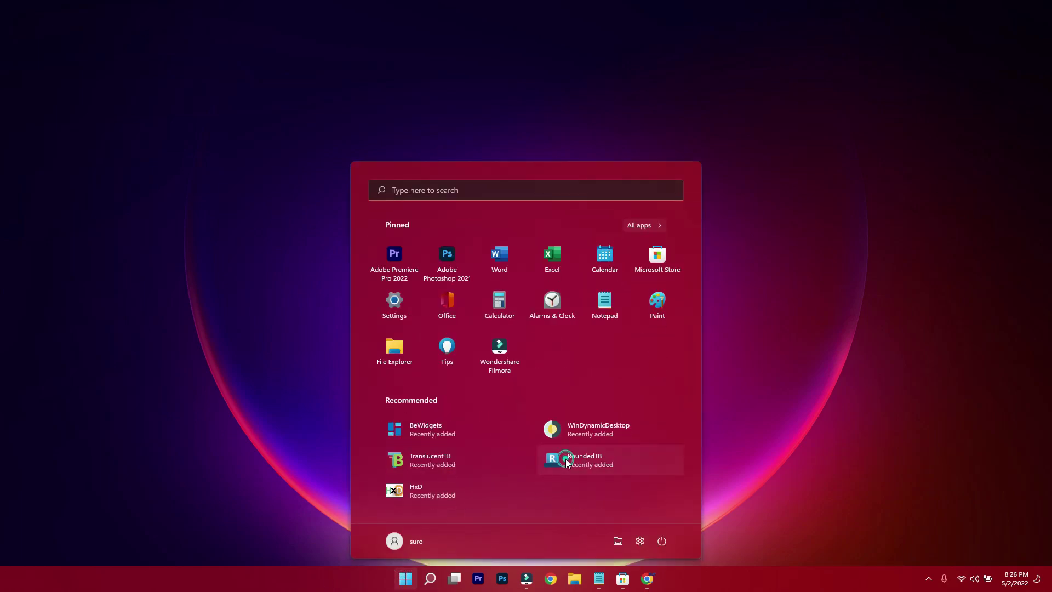
left_click(565, 462)
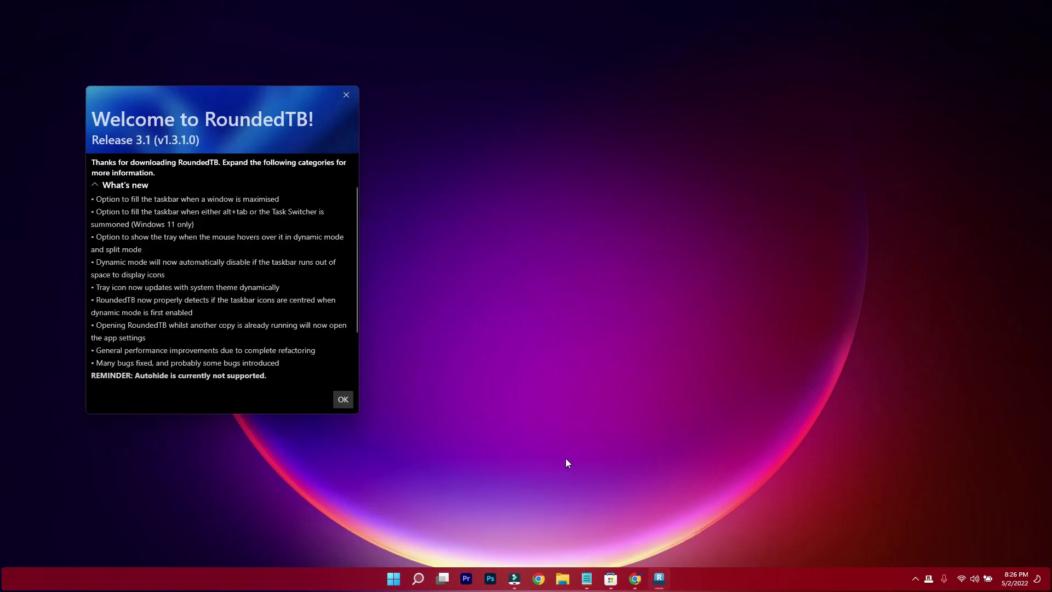
left_click(336, 400)
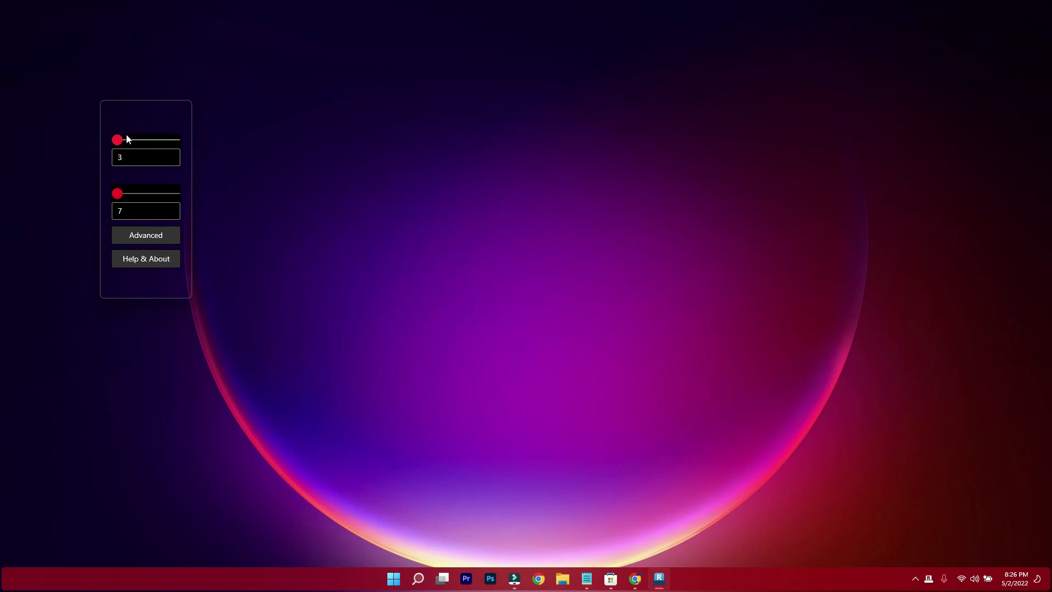
left_click(144, 235)
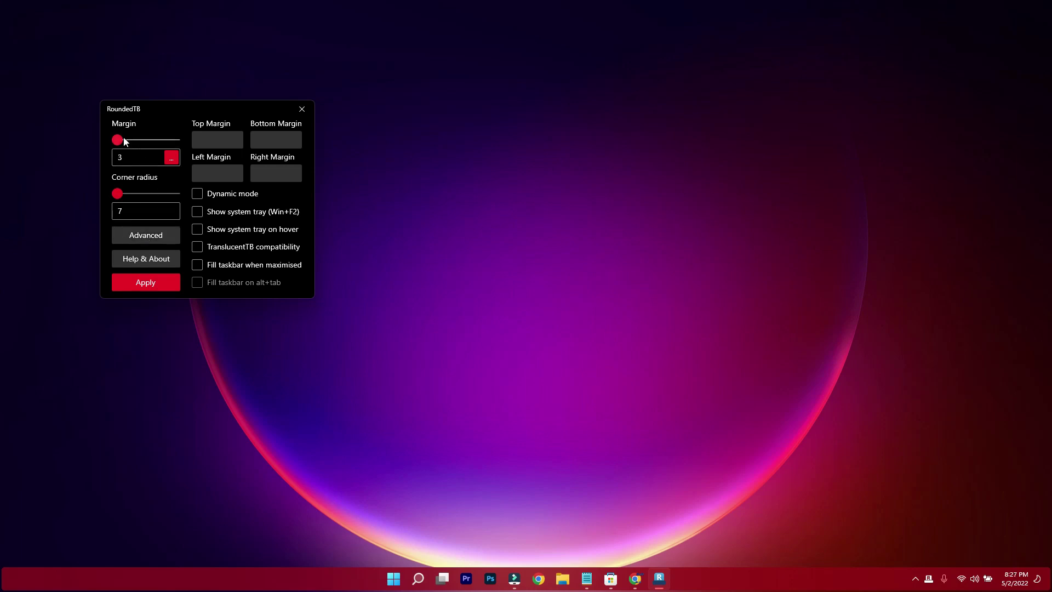
Step: Enable dynamic mode, raise corner radius to 12, hide the system tray, and apply
left_click(197, 194)
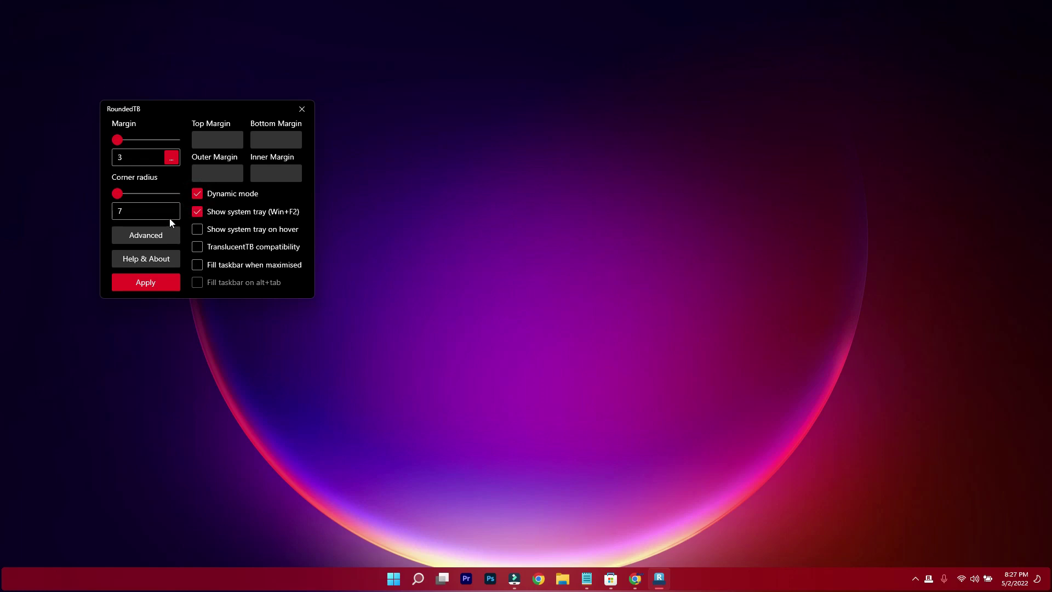
left_click_drag(119, 194, 131, 195)
left_click(200, 211)
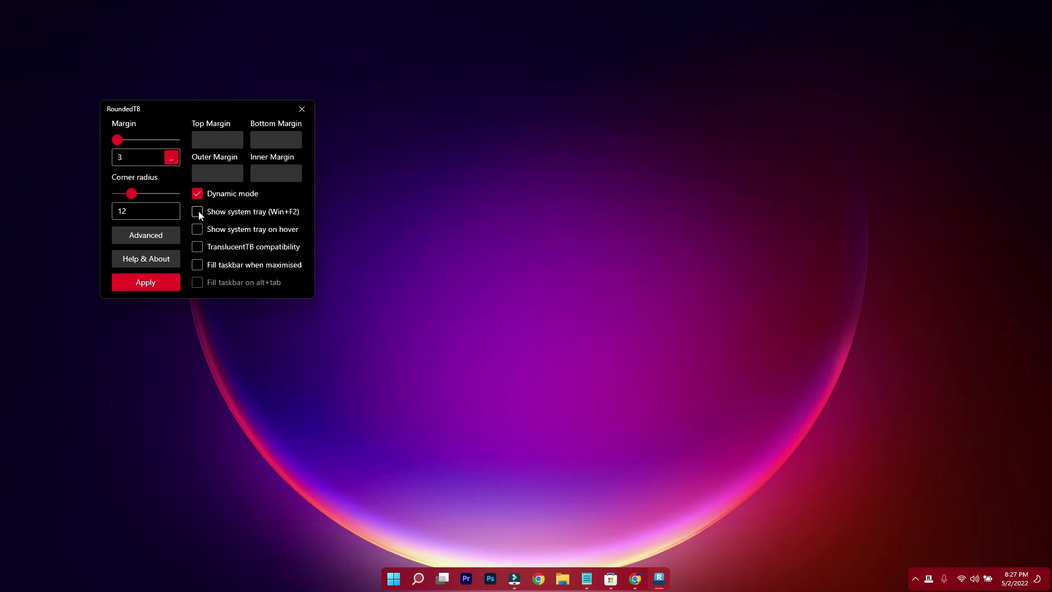
left_click(144, 281)
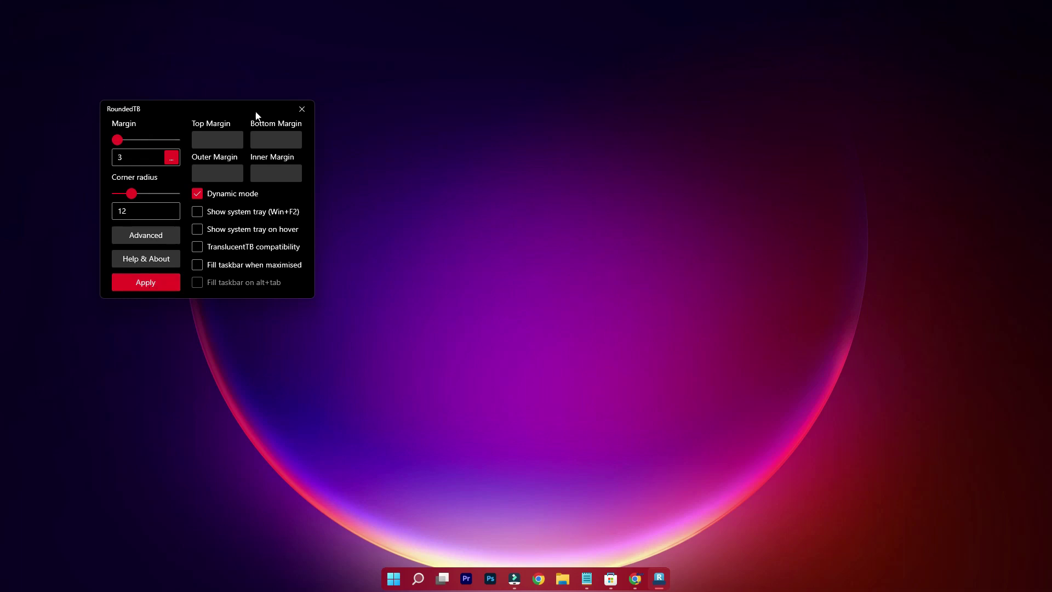
Step: Close RoundedTB and reach the accent colour settings via desktop Personalize
left_click(302, 110)
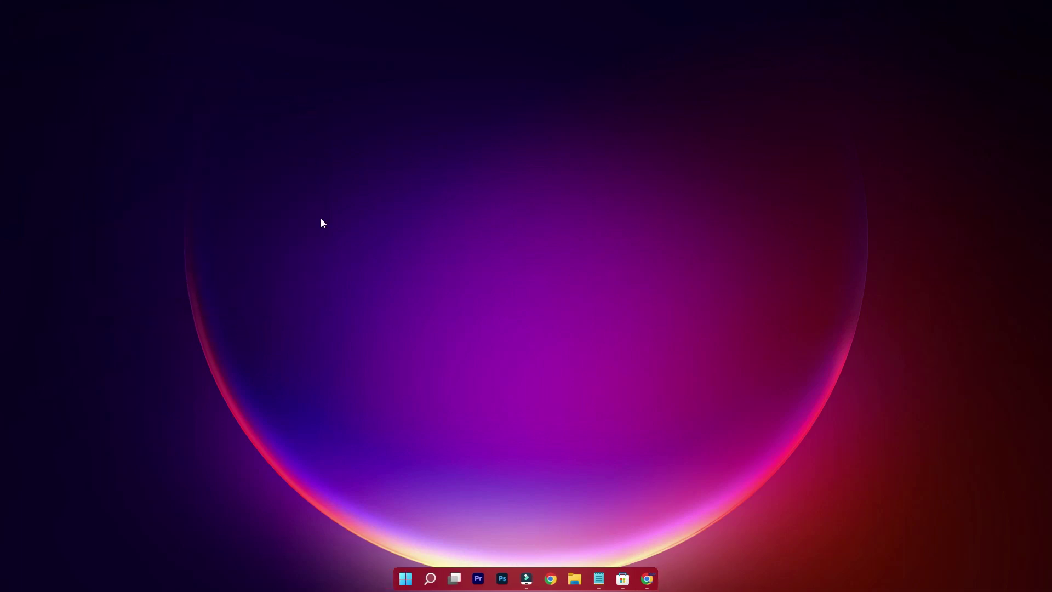
right_click(392, 240)
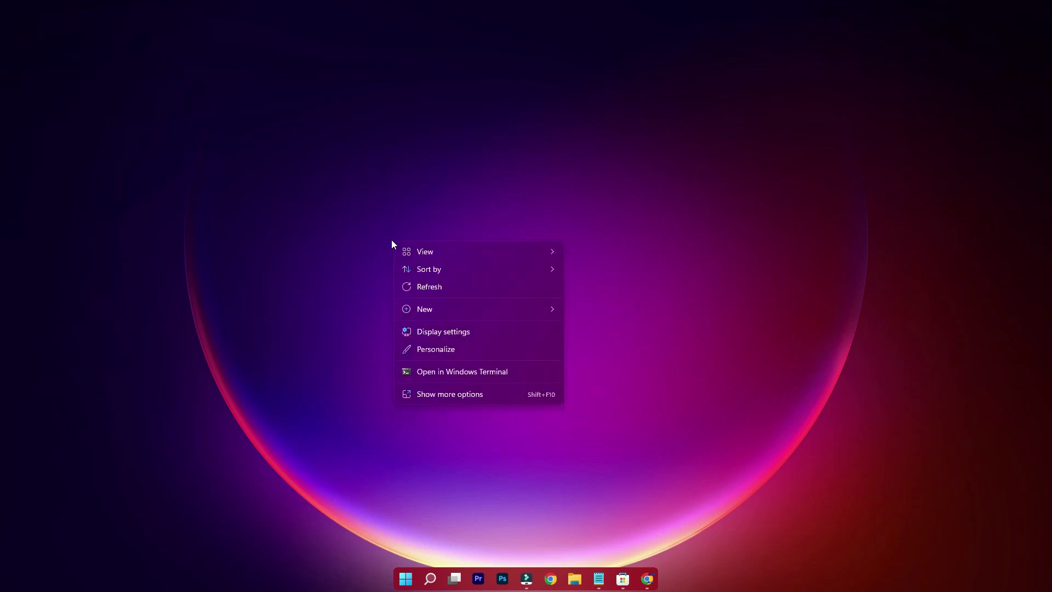
left_click(440, 347)
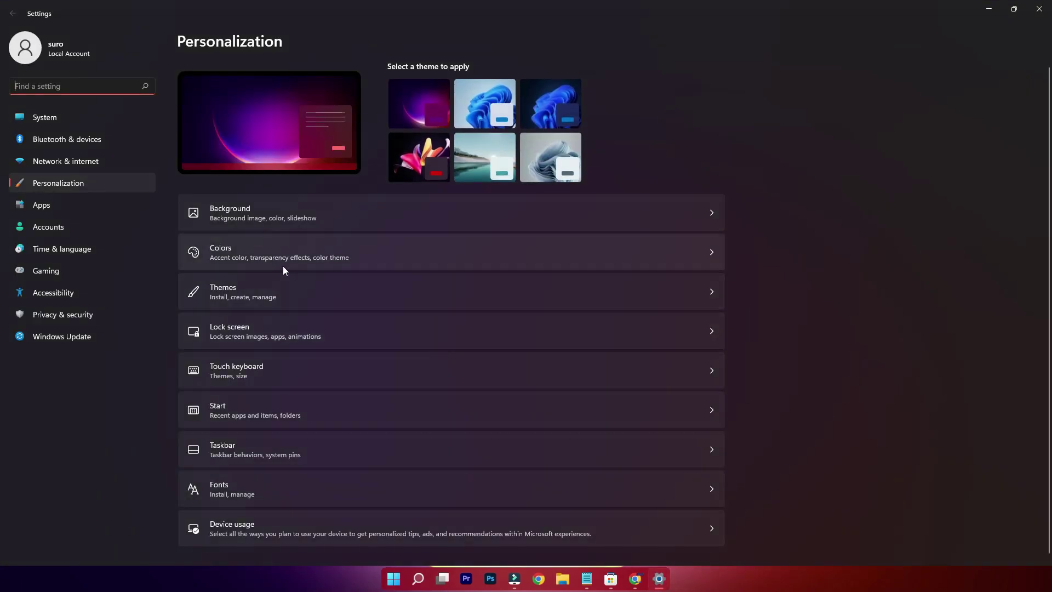
left_click(275, 263)
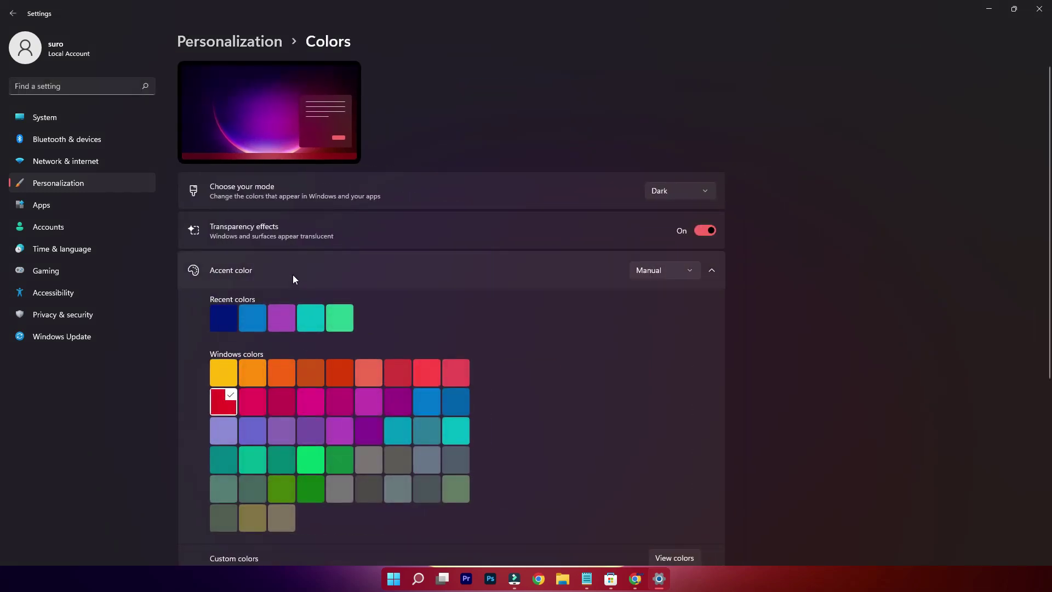
scroll(544, 350, "down", 2)
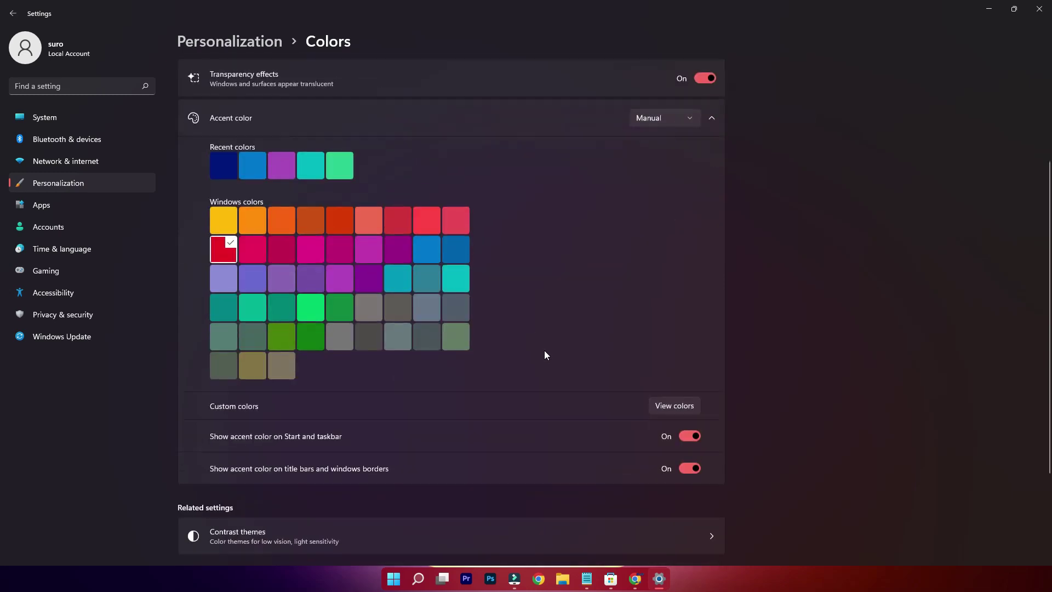
Step: Pick a near-white custom accent colour in View colors and confirm with Done
left_click(673, 405)
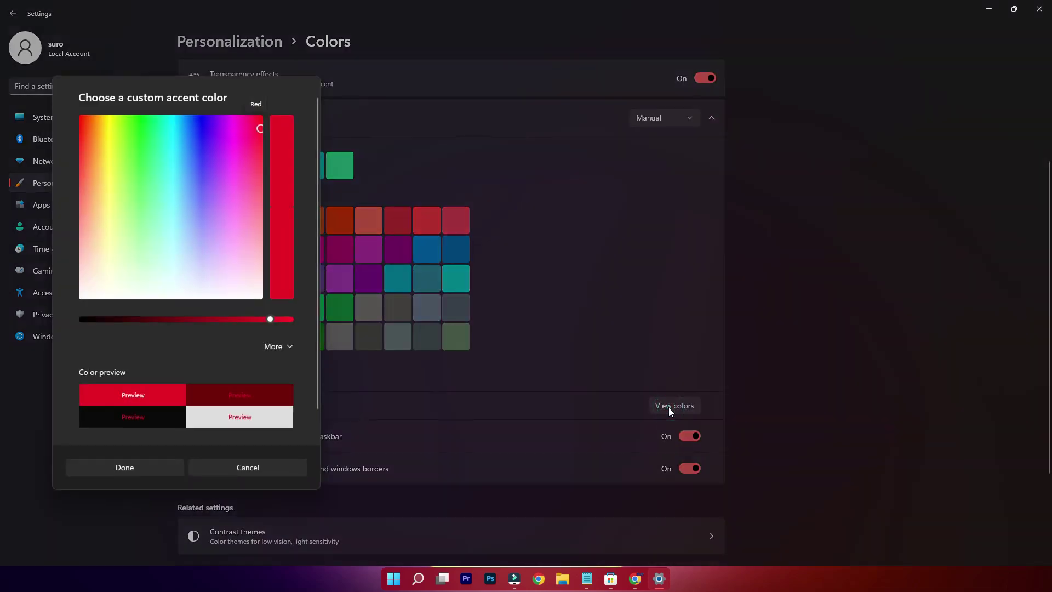
left_click(84, 292)
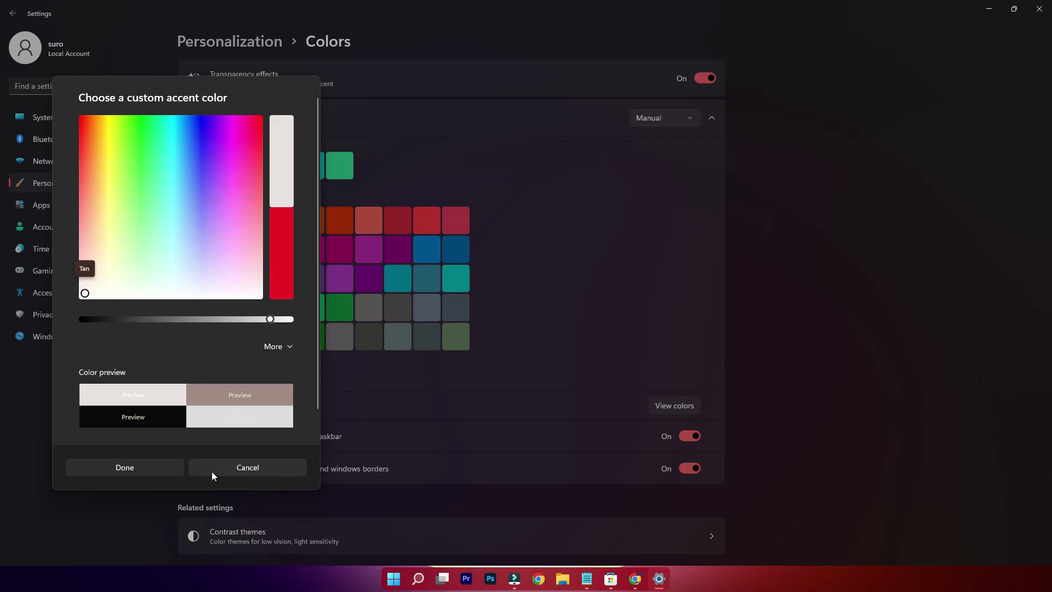
left_click(137, 471)
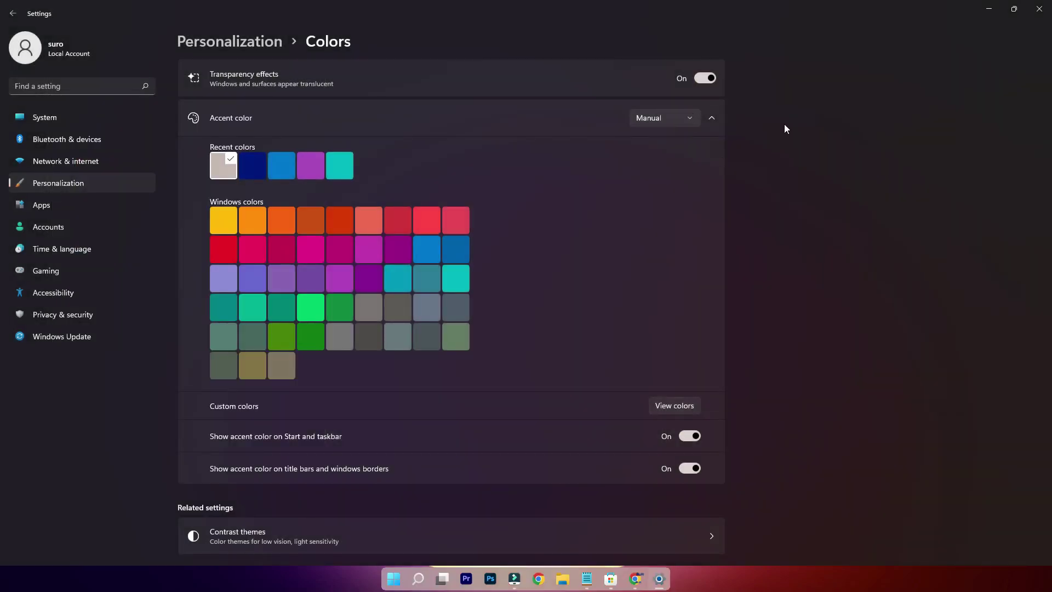
Step: Close Settings, launch WinDynamicDesktop and accept English as its language
left_click(1038, 8)
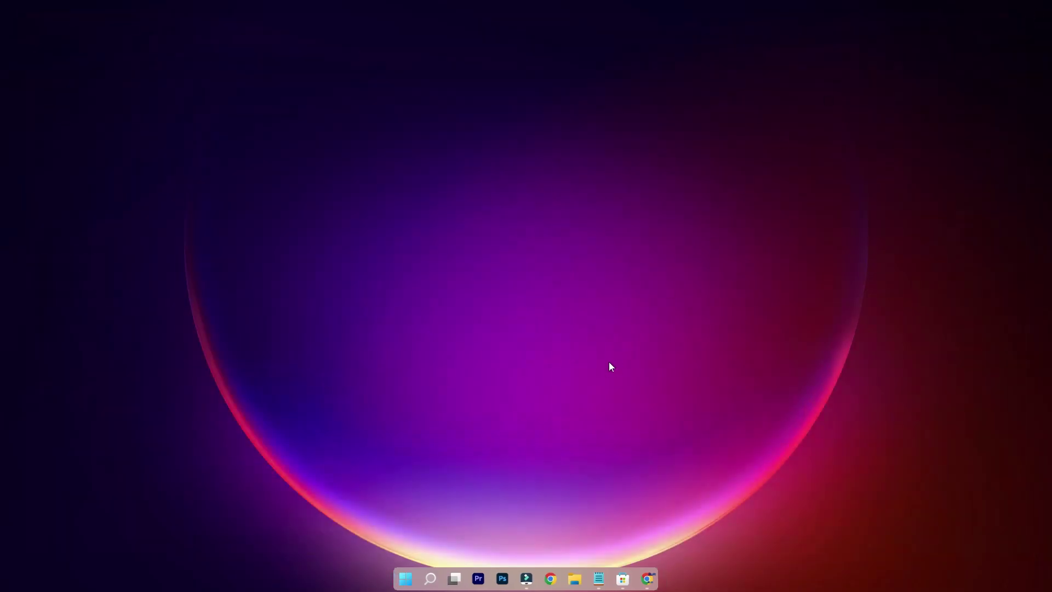
left_click(405, 579)
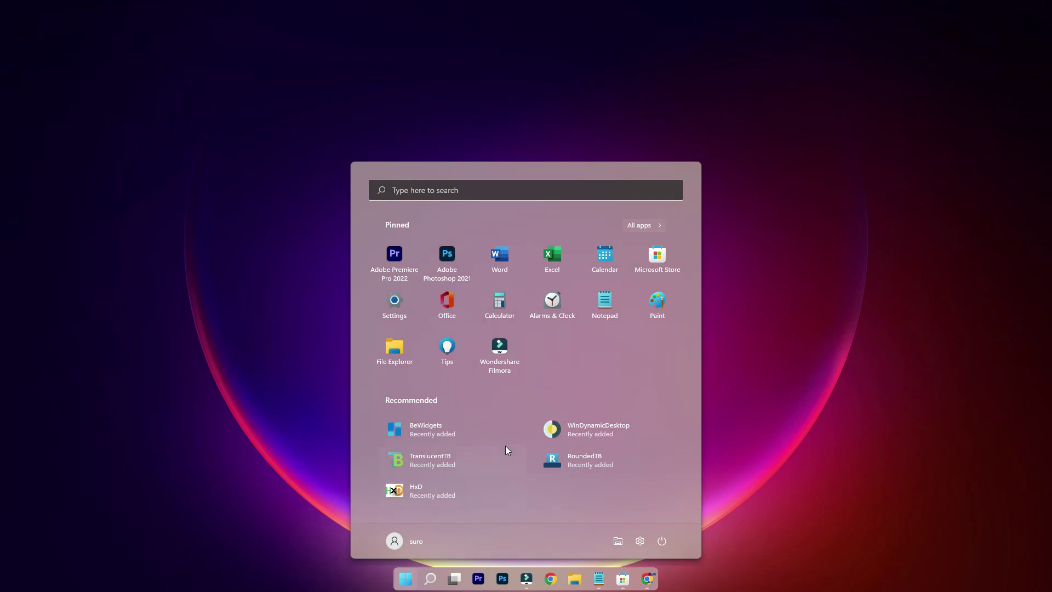
left_click(572, 432)
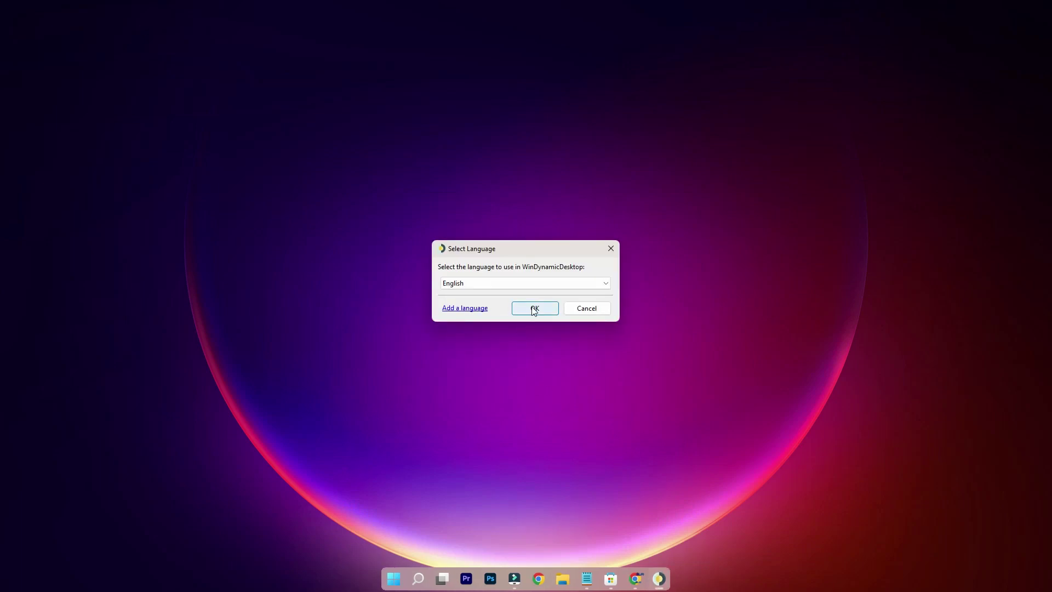
left_click(534, 308)
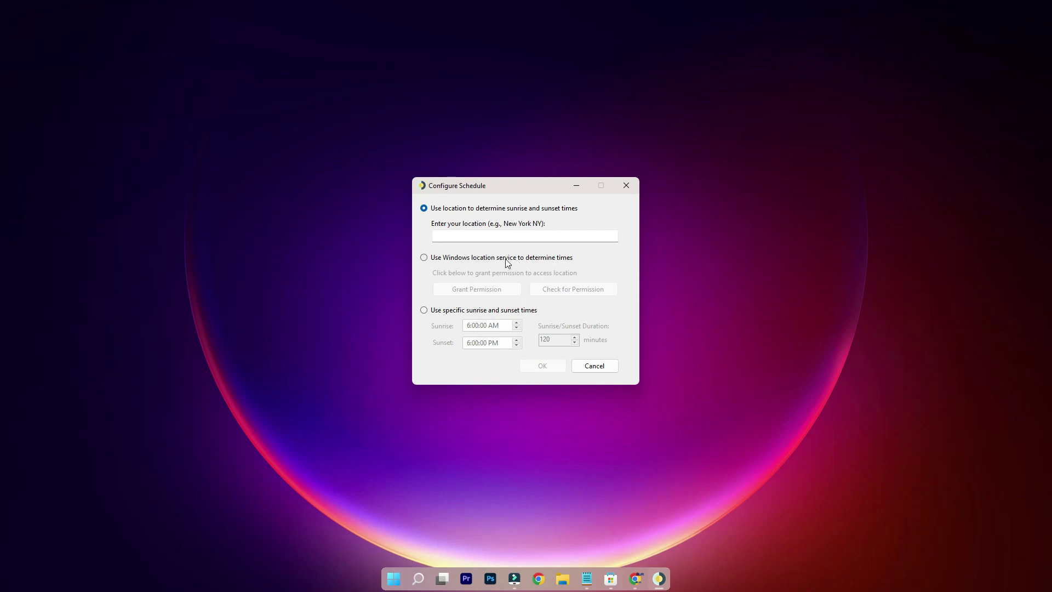
Step: Enter KOLKATA as the schedule location and confirm Kolkata, West Bengal, India
left_click(424, 258)
left_click(451, 238)
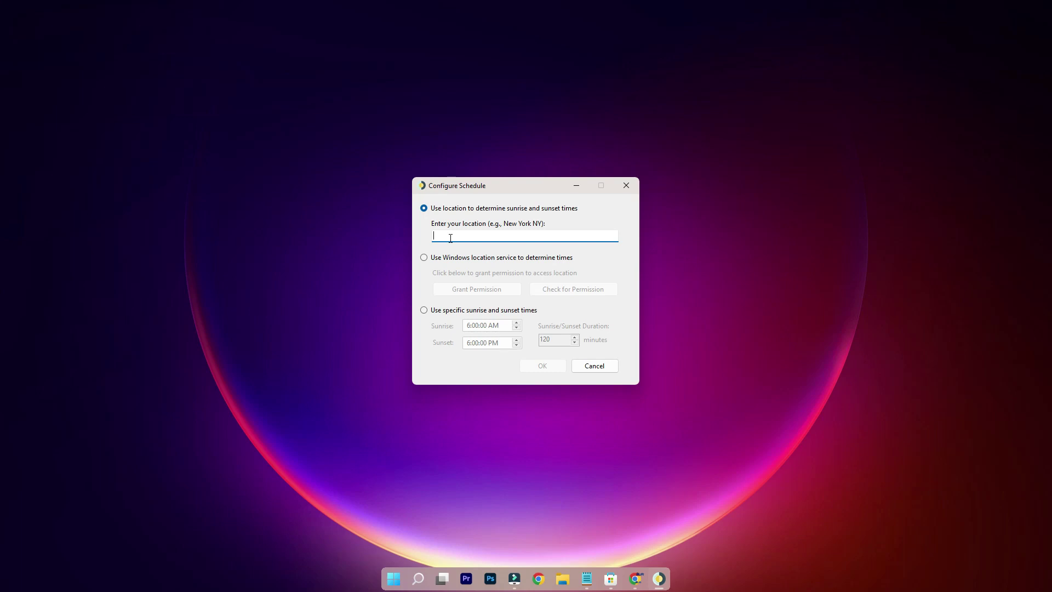
type("KOLKATA")
key("Return")
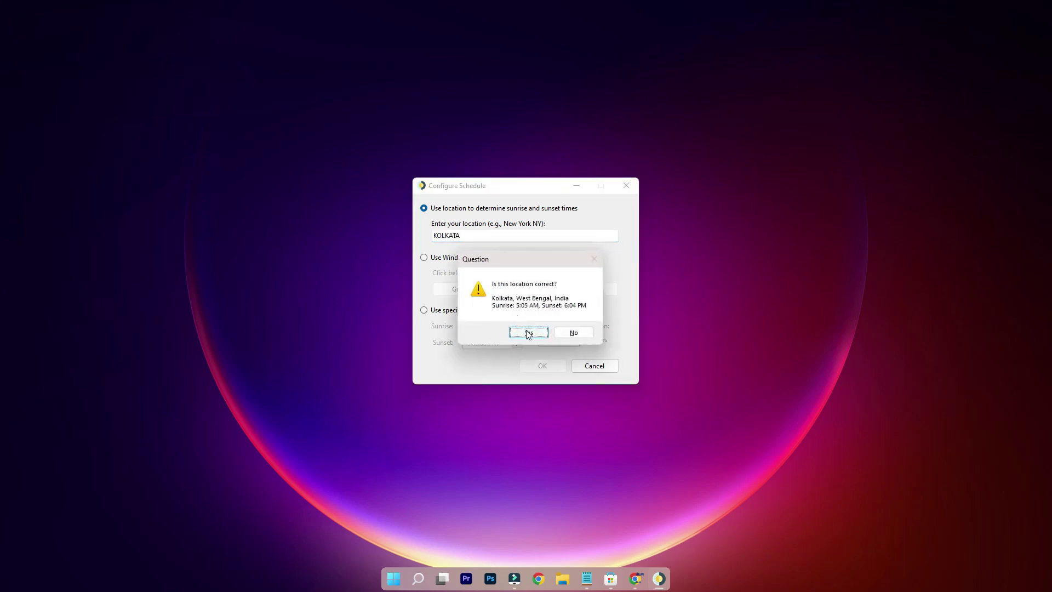
left_click(528, 333)
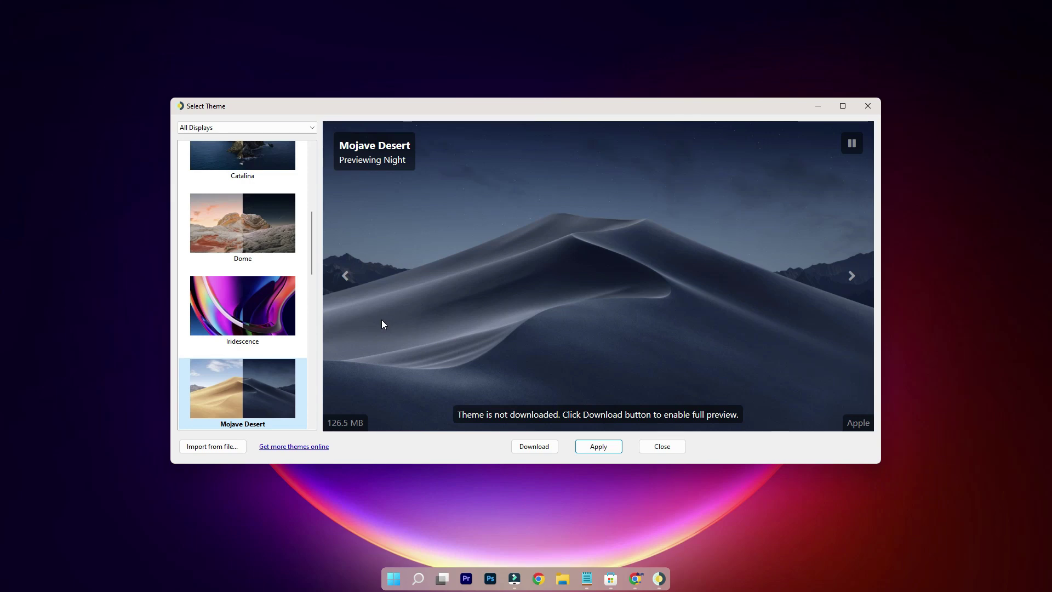
scroll(286, 290, "up", 3)
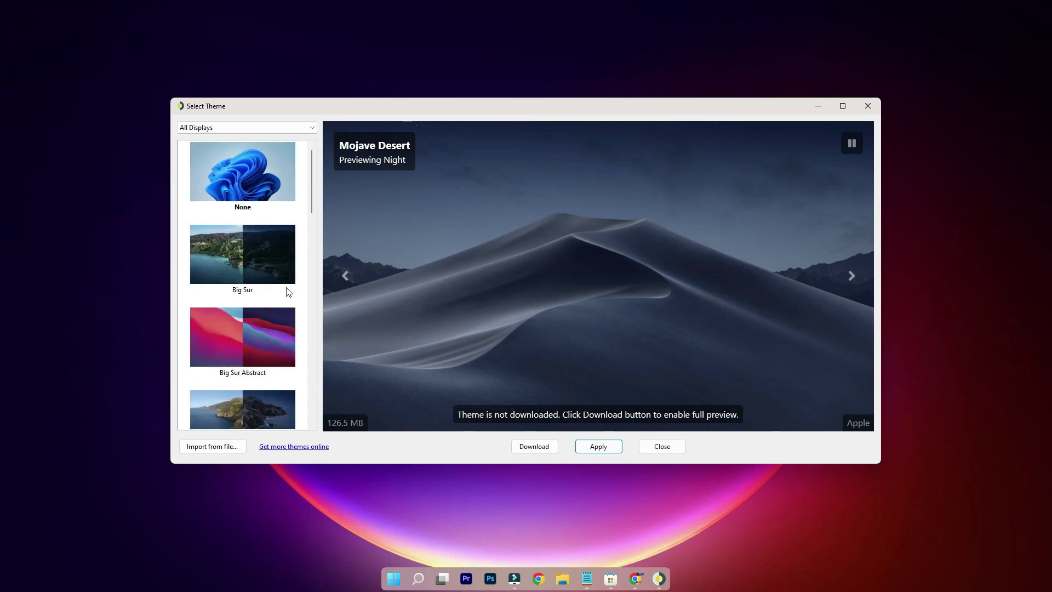
scroll(288, 291, "down", 2)
scroll(287, 291, "down", 3)
scroll(287, 291, "down", 3)
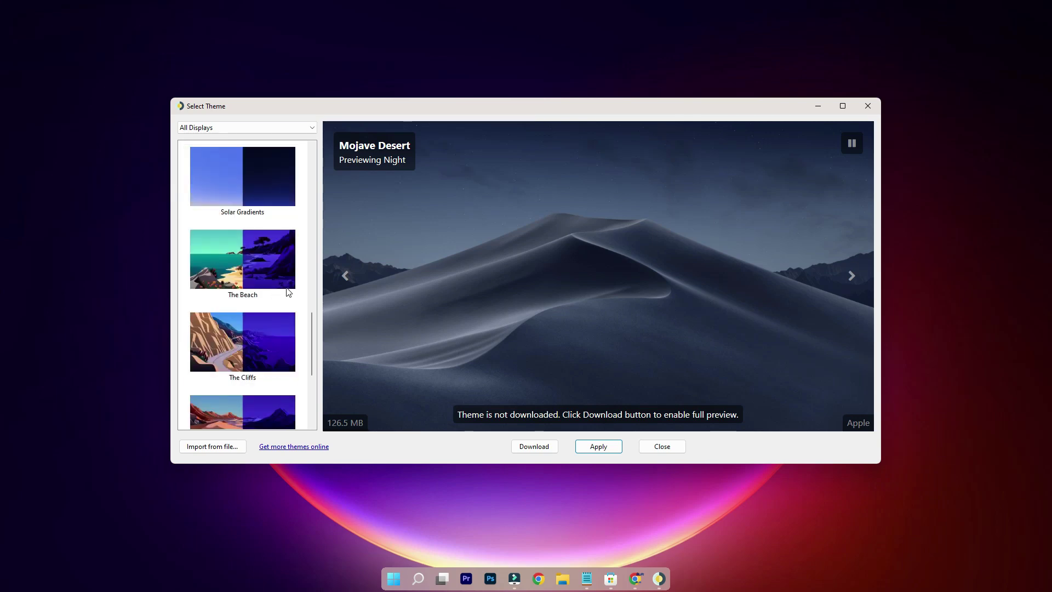
scroll(286, 291, "down", 5)
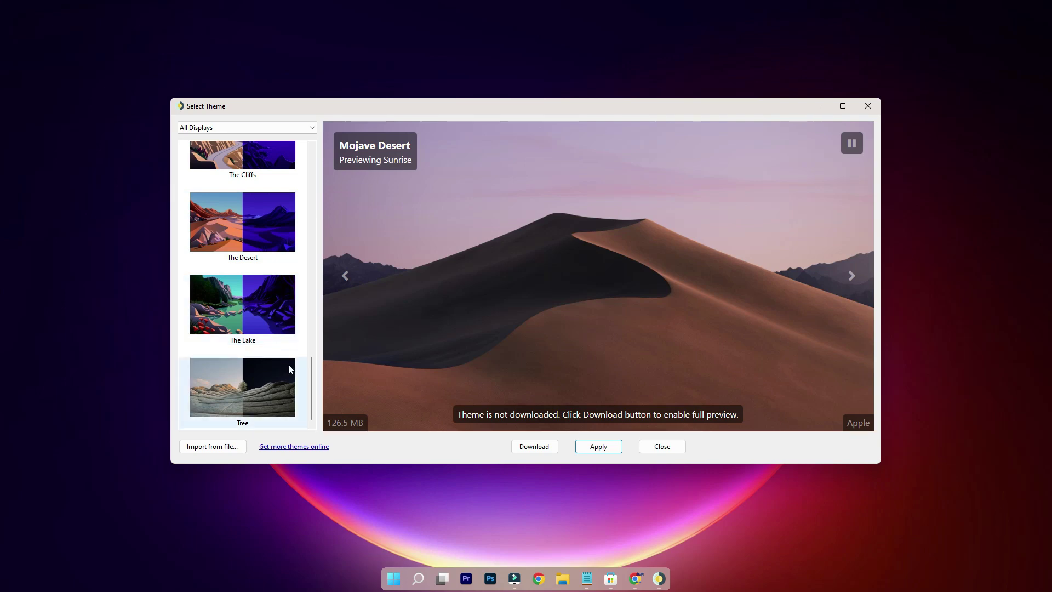
scroll(289, 364, "up", 3)
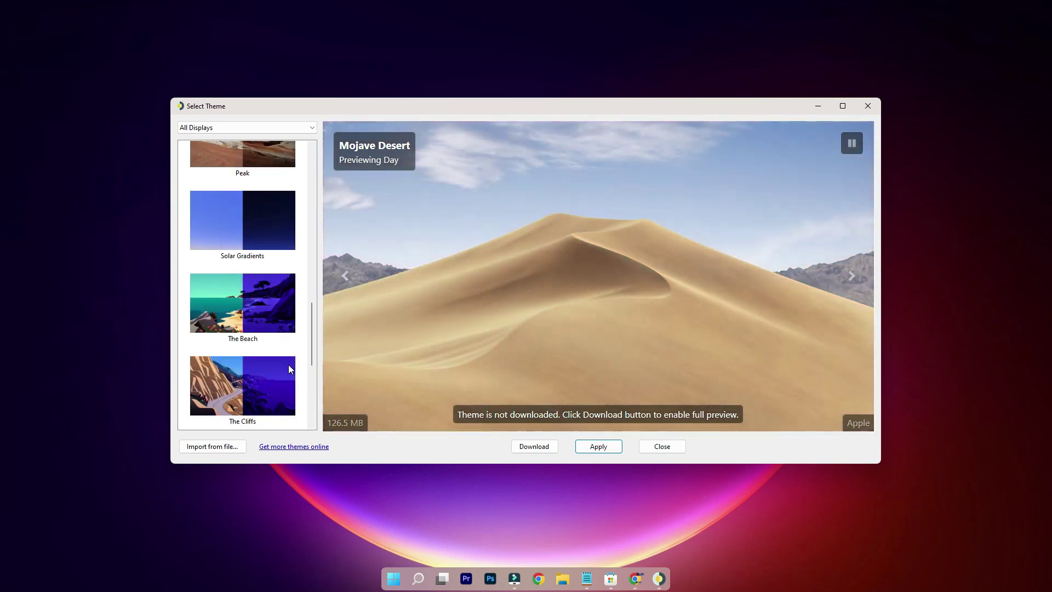
scroll(289, 363, "up", 3)
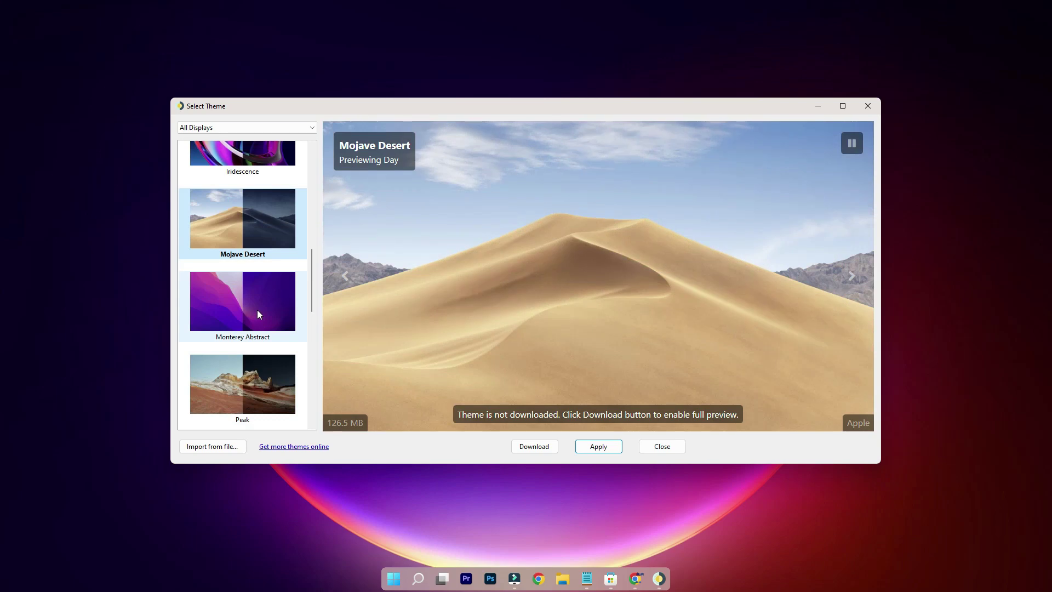
Step: Select Monterey Abstract and download and apply it as the dynamic wallpaper
left_click(228, 312)
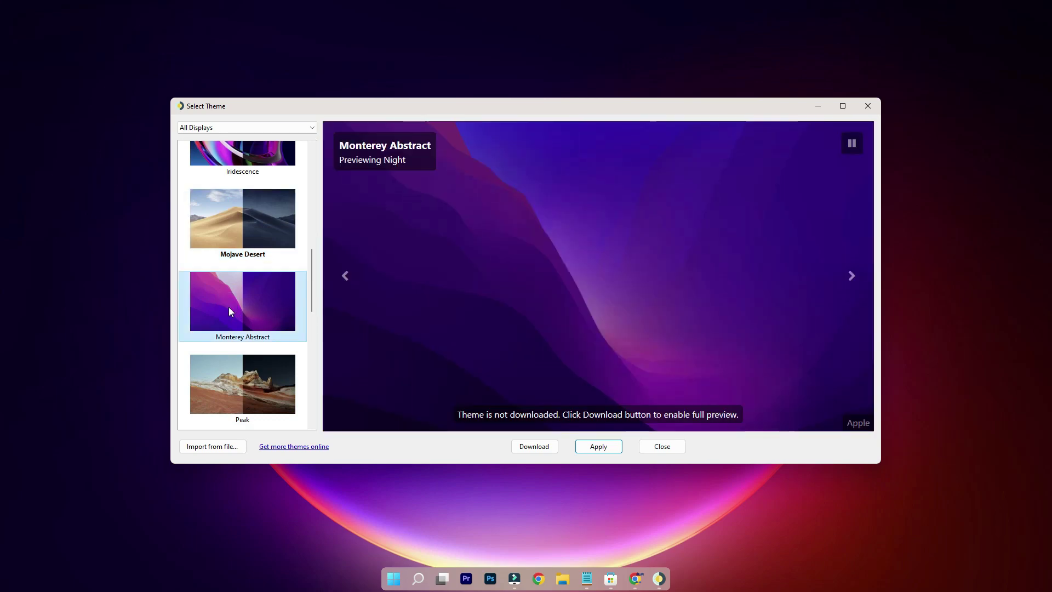
left_click(600, 447)
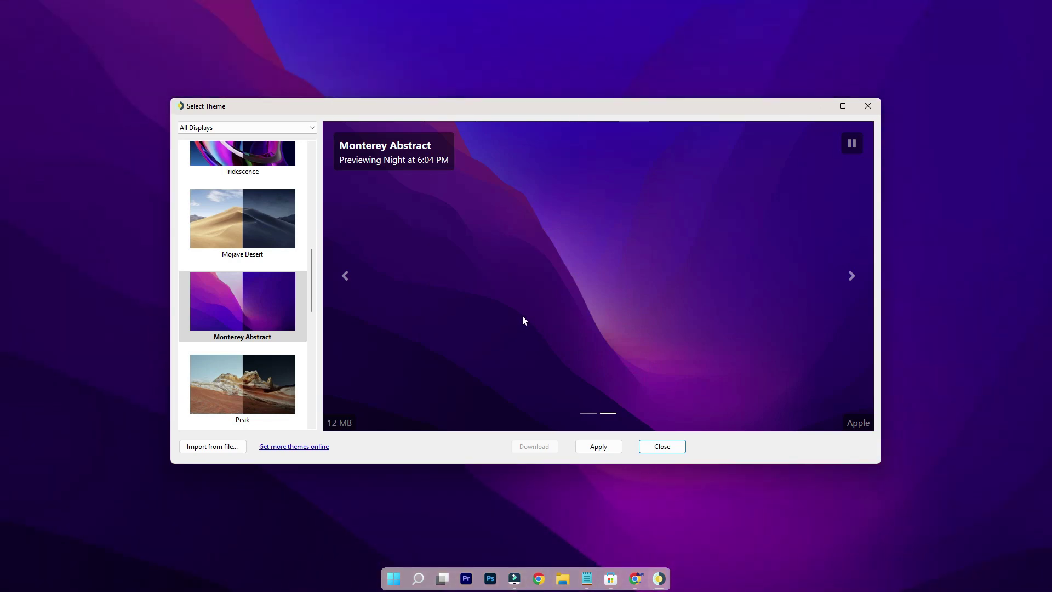
Step: Close the theme window, launch BeWidgets and create a new widget renamed CLOCK
left_click(867, 106)
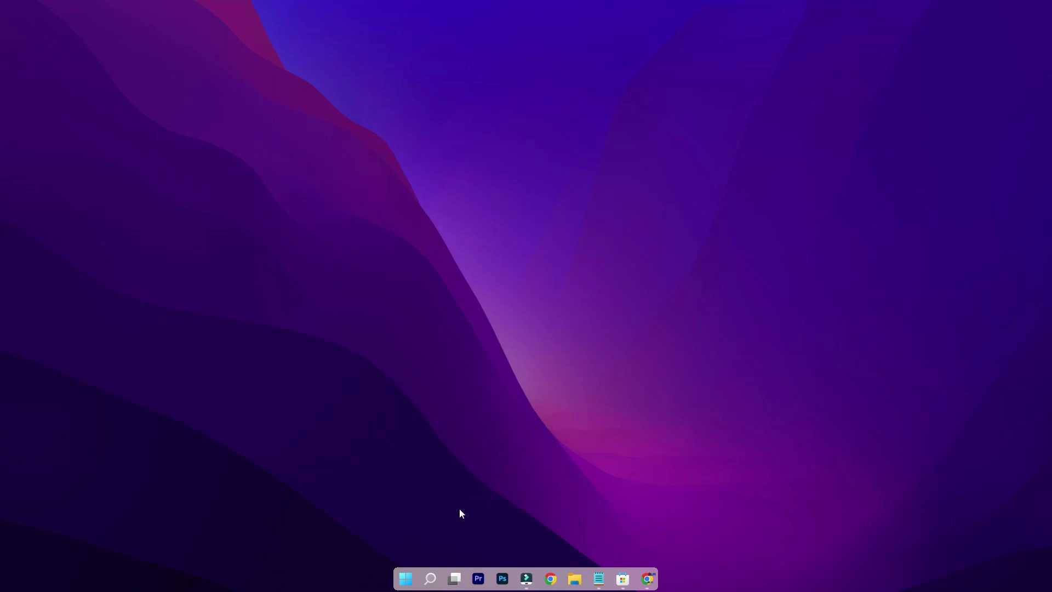
left_click(407, 583)
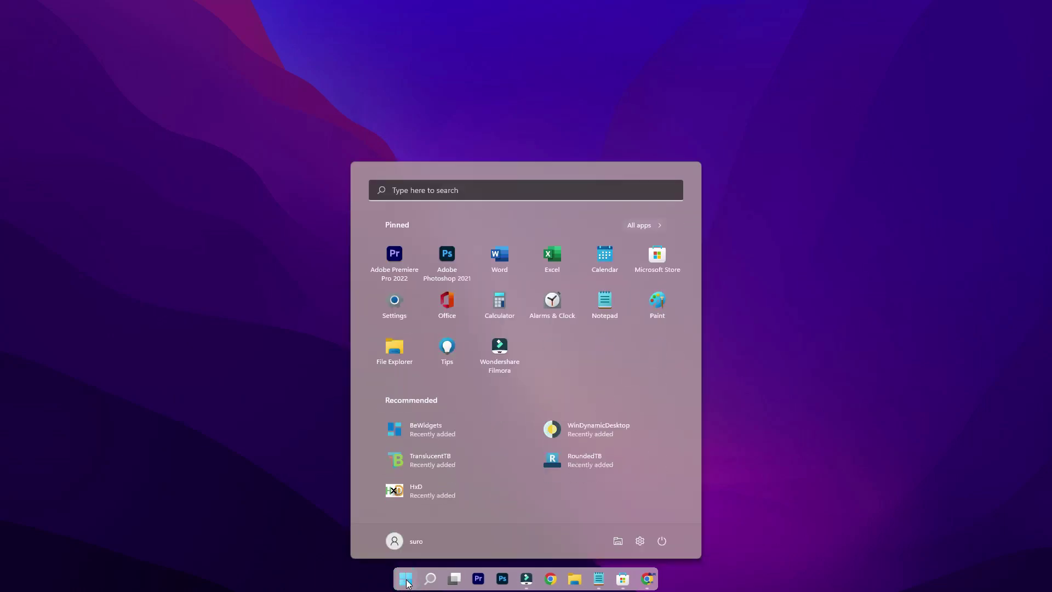
left_click(437, 427)
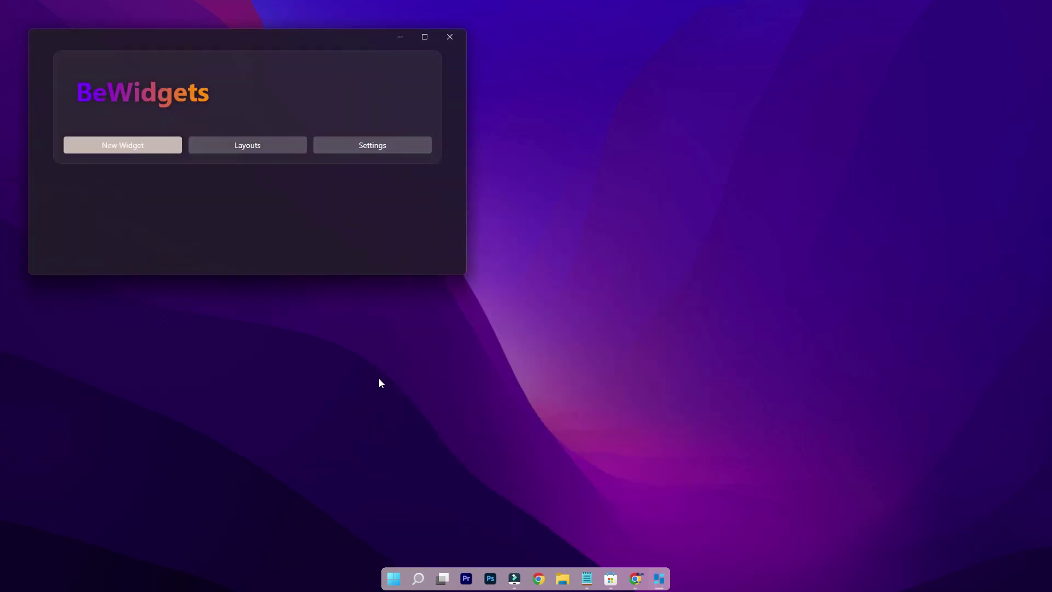
left_click(127, 141)
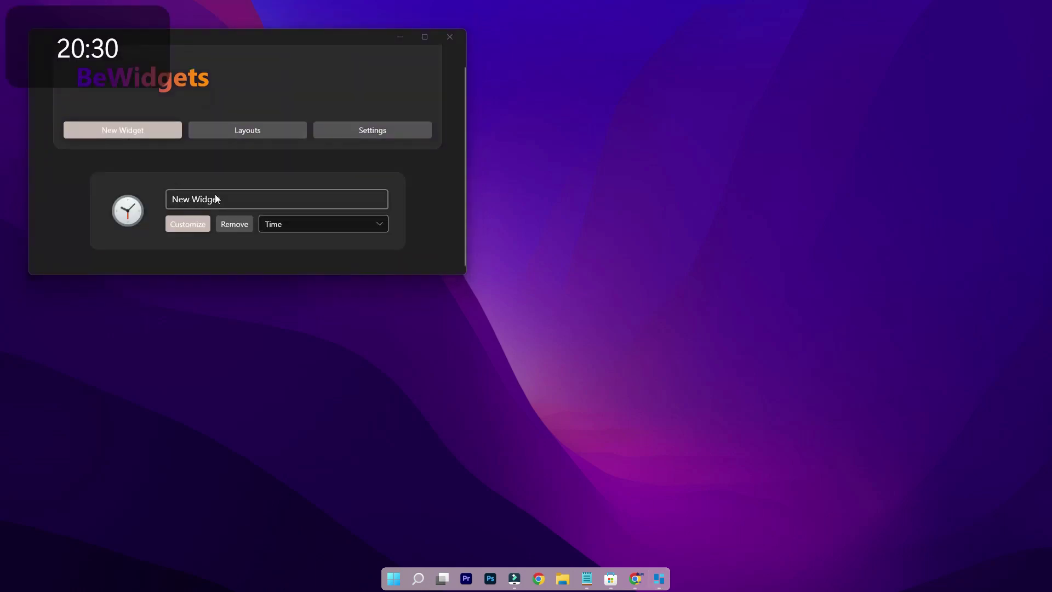
left_click_drag(230, 200, 152, 200)
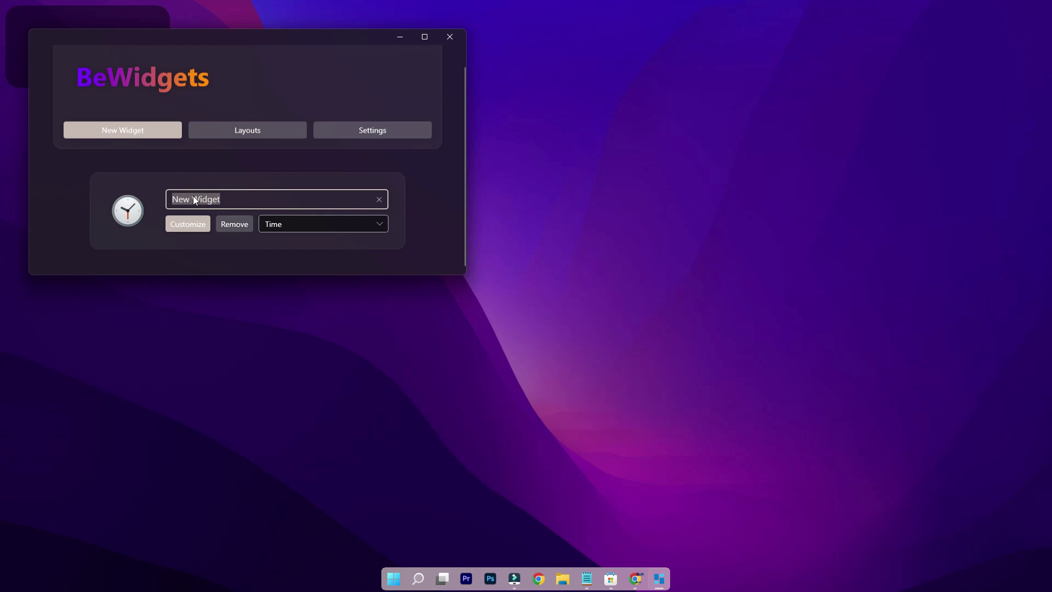
type("CLOC")
type("K")
Step: Open CLOCK's customization, move the windows aside and drag the clock to the top-right corner
left_click(190, 224)
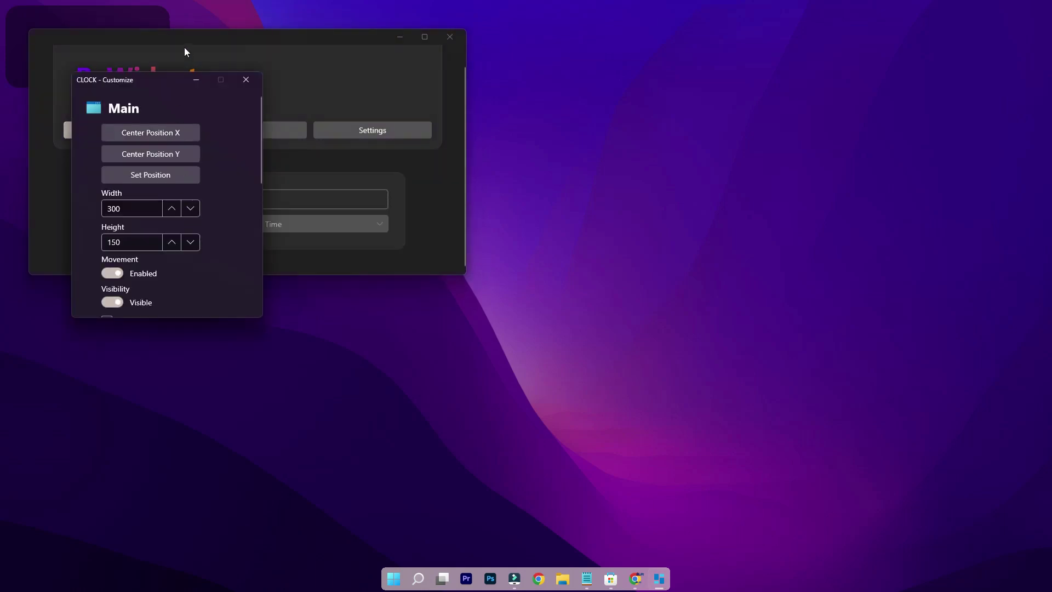
left_click_drag(198, 37, 471, 63)
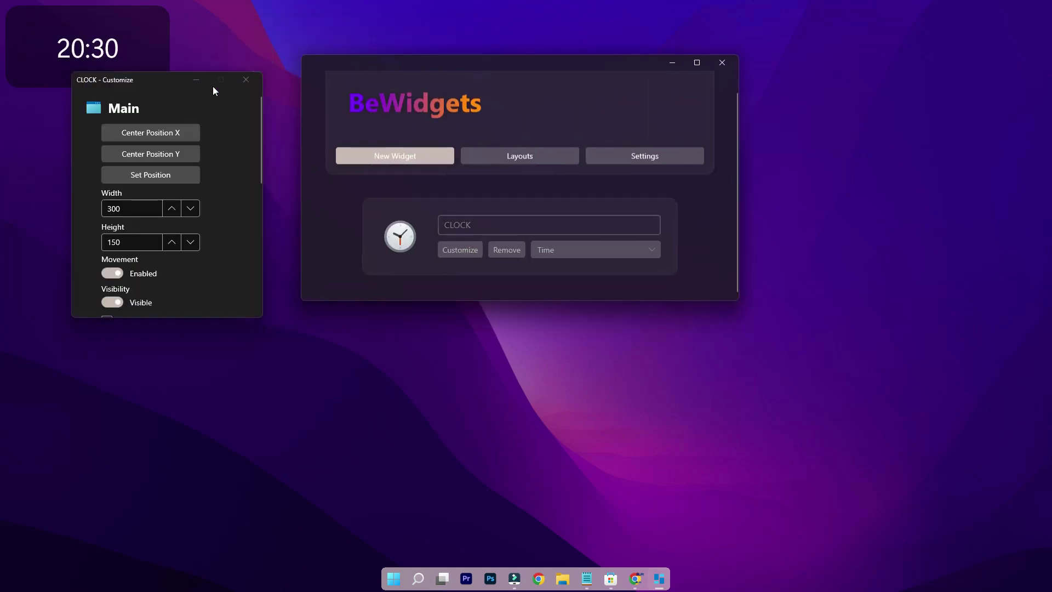
left_click_drag(158, 85, 183, 122)
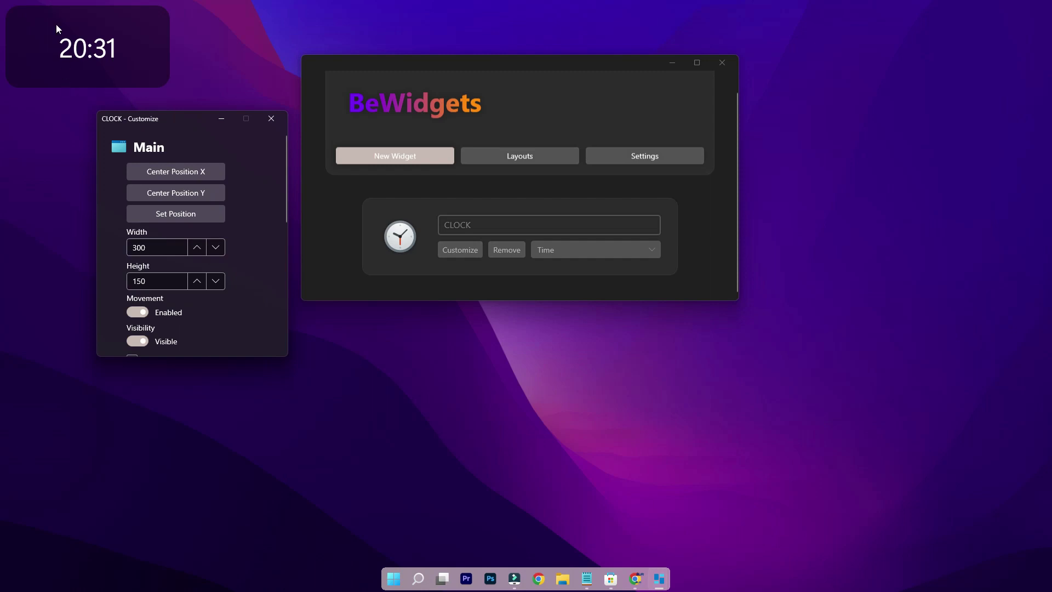
left_click_drag(56, 25, 930, 23)
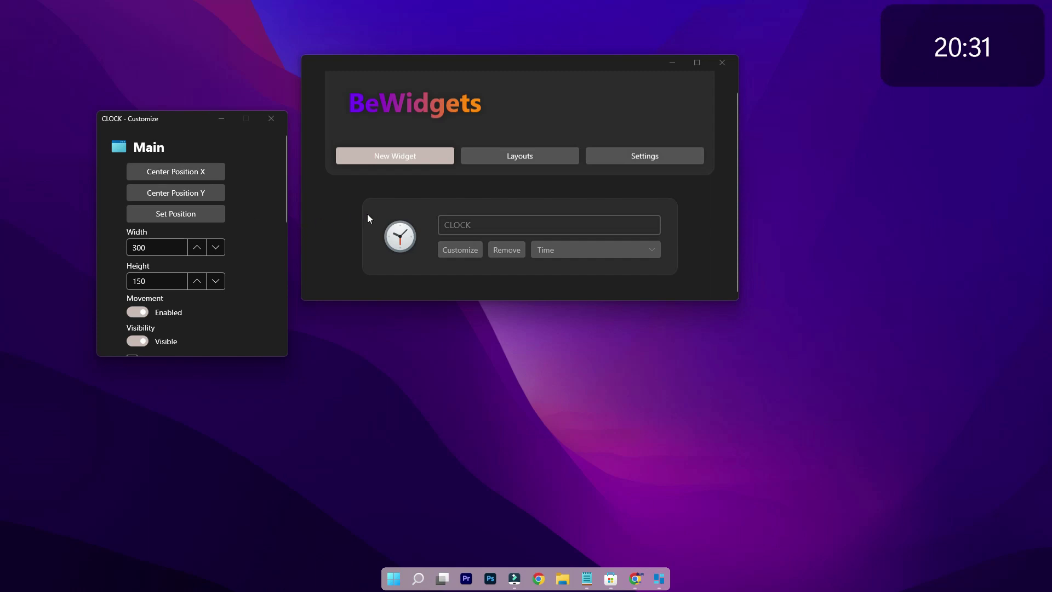